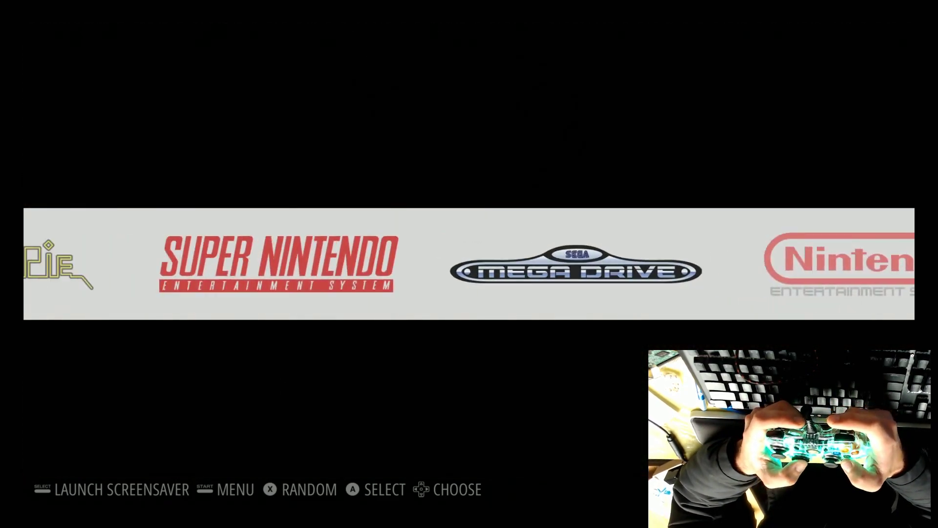
- Peek into the Mega Drive game list, then open the Nintendo Entertainment System game list
{"action": "key", "text": "Return"}
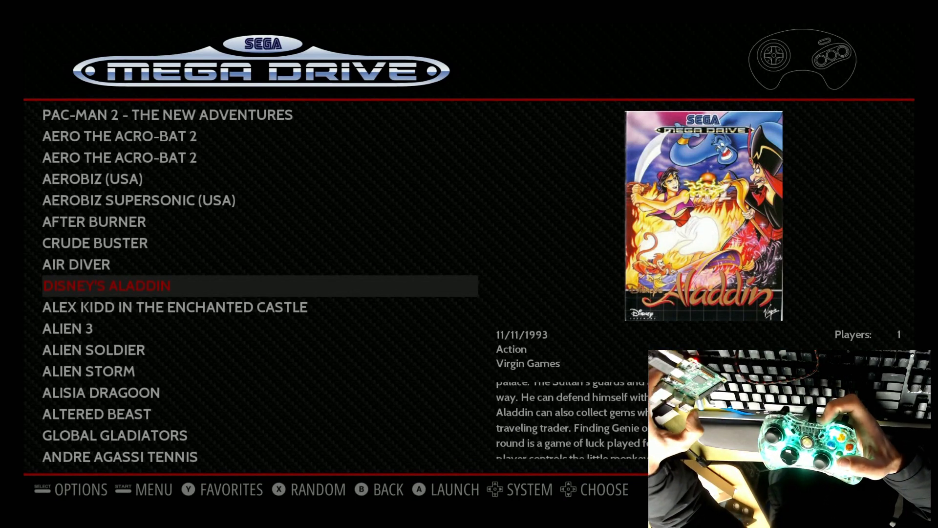
{"action": "key", "text": "Return"}
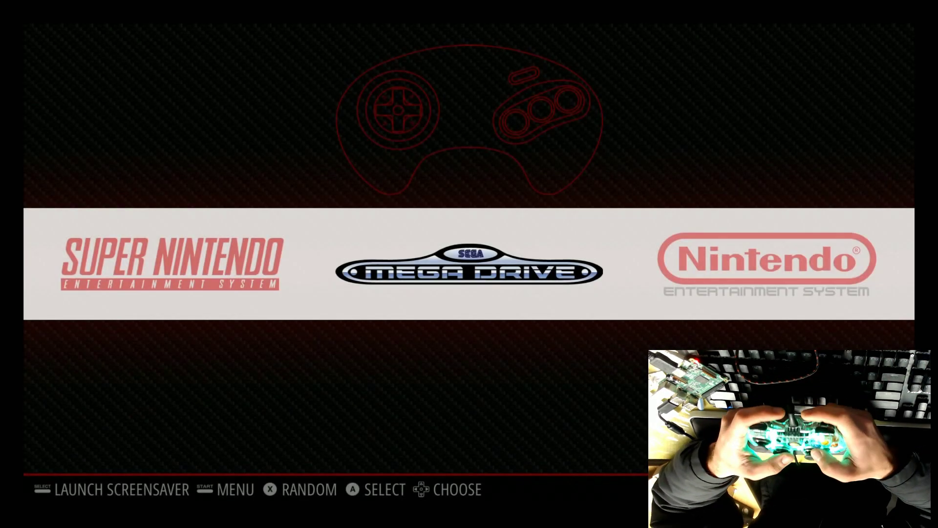
{"action": "key", "text": "Right"}
{"action": "key", "text": "Return"}
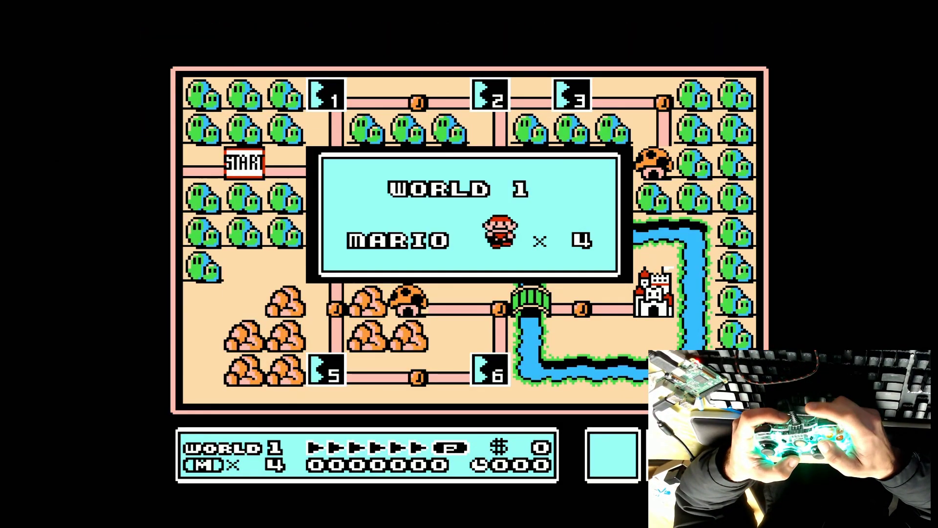
- Start Super Mario Bros level 1-1 and run Mario right with a jump
{"action": "key", "text": "x"}
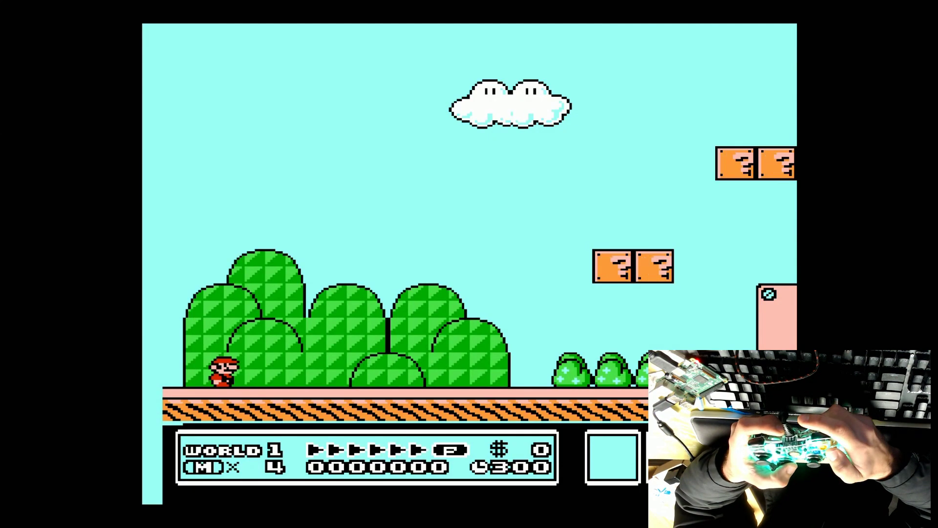
{"action": "key", "text": "Right"}
{"action": "key", "text": "x"}
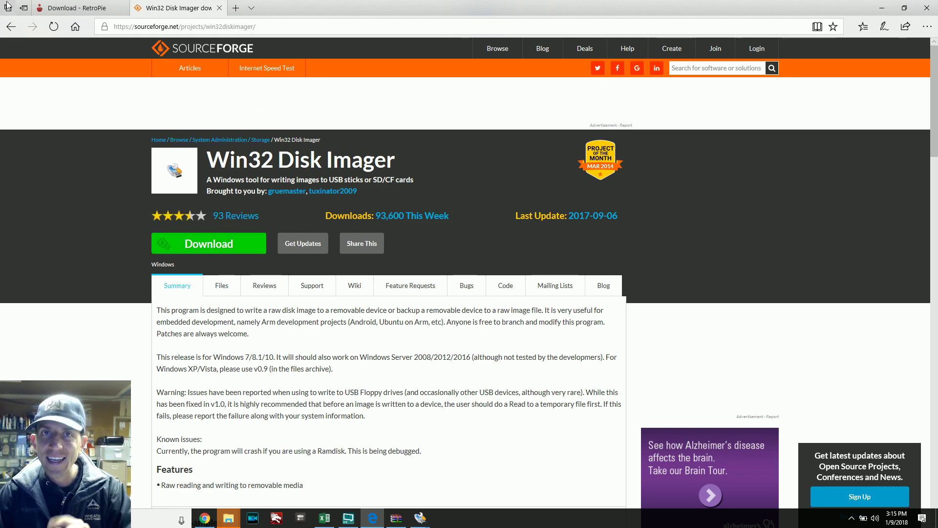
- Download the Raspberry Pi 2/3 RetroPie image and open retropie-4.3-rpi2_rpi3.img.gz in WinRAR
{"action": "left_click", "coordinate": [76, 8]}
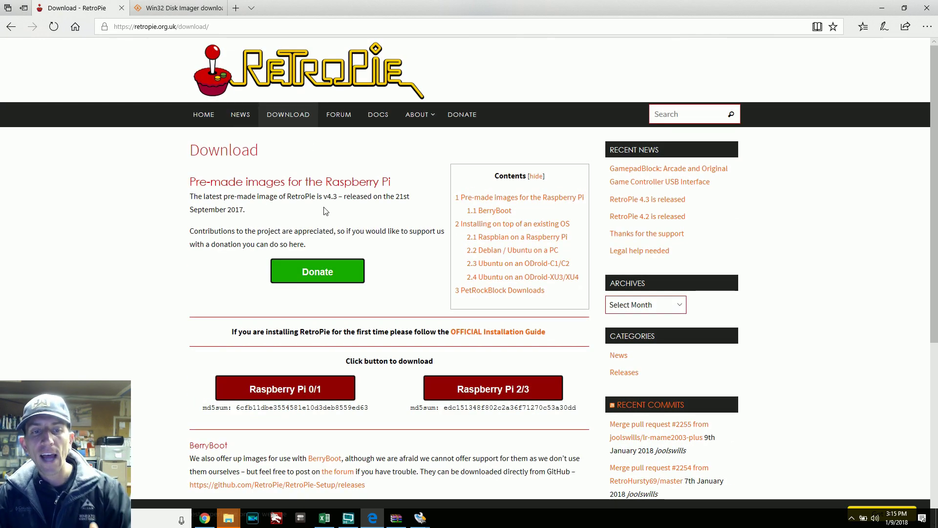
{"action": "scroll", "coordinate": [325, 210], "scroll_direction": "down", "scroll_amount": 3}
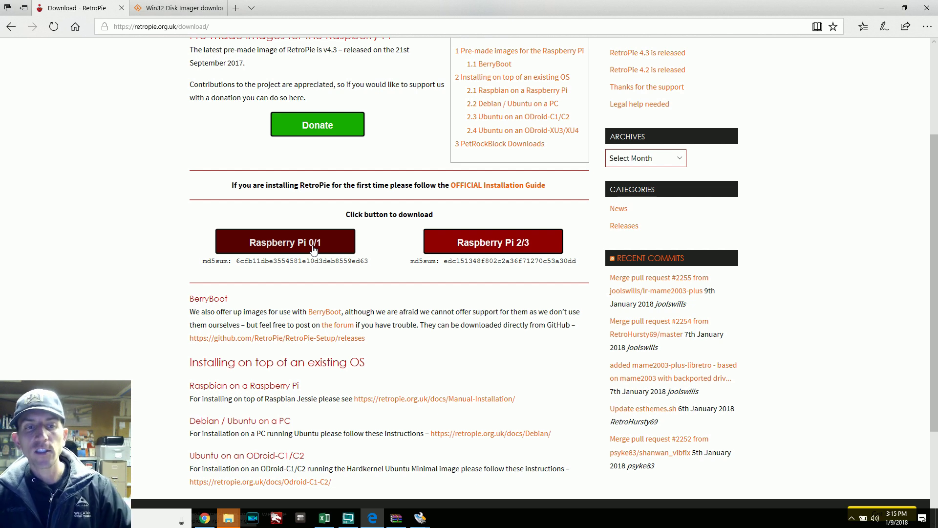
{"action": "left_click", "coordinate": [490, 241]}
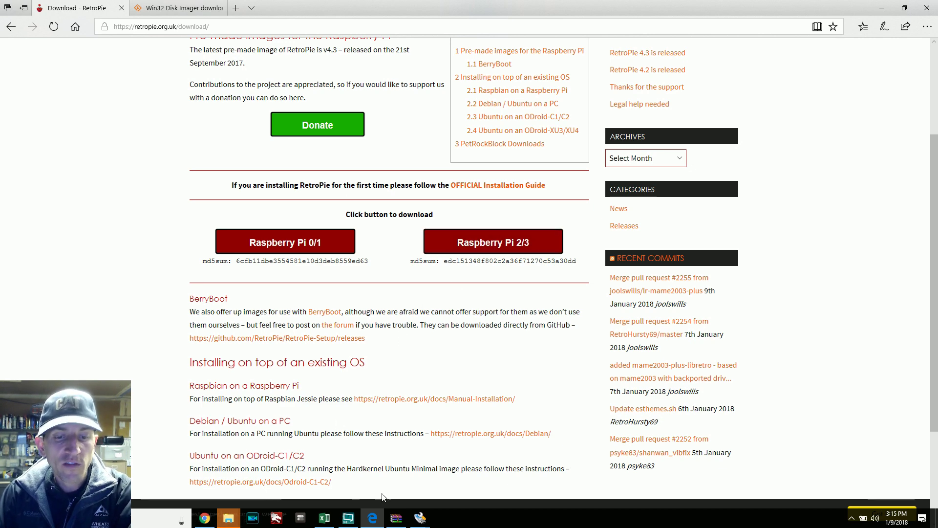
{"action": "left_click", "coordinate": [396, 517]}
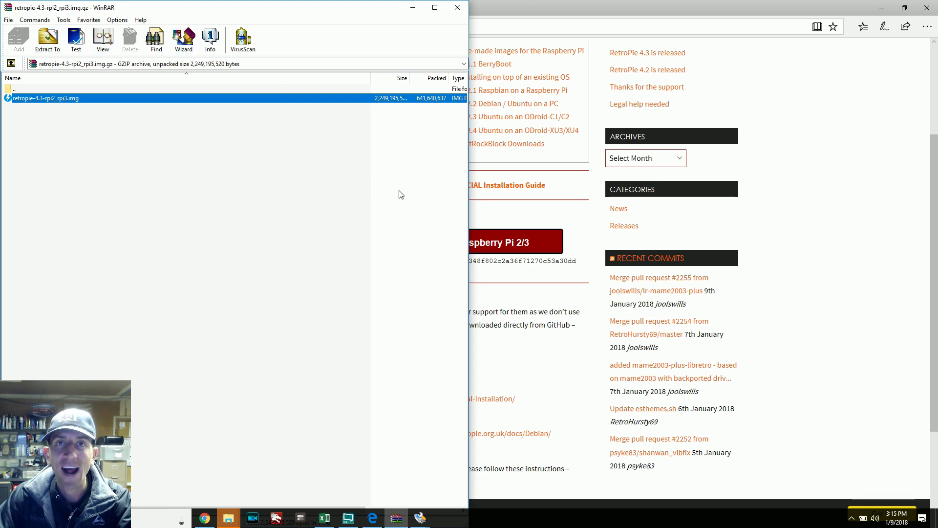
- In the Desktop retropie folder, check retropie-4.3-rpi2_rpi3.img's Properties size (2.09 GB), then cancel
{"action": "left_click", "coordinate": [228, 518]}
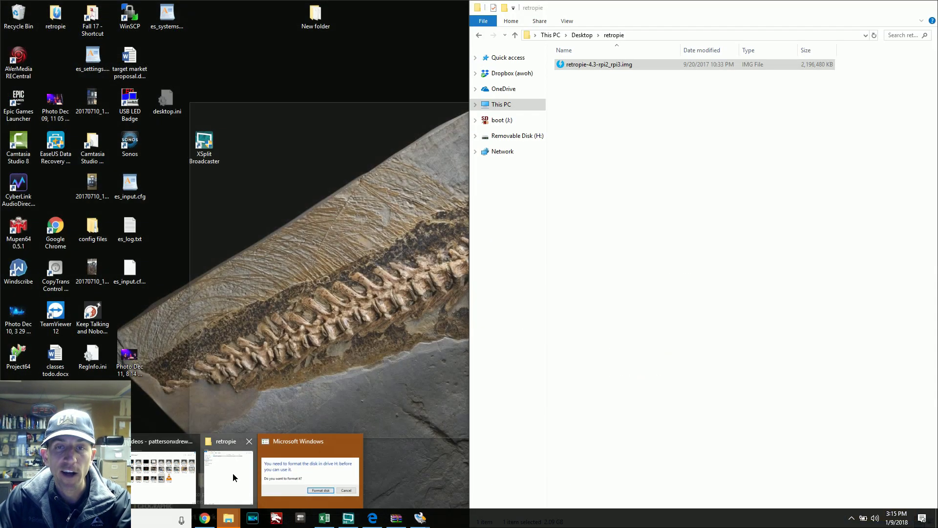
{"action": "left_click", "coordinate": [232, 476]}
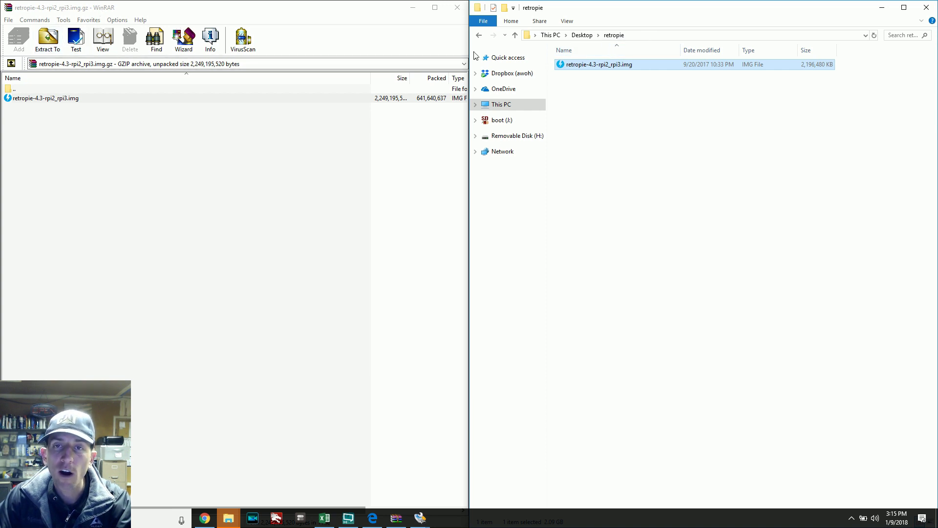
{"action": "left_click_drag", "start_coordinate": [615, 66], "coordinate": [592, 71]}
{"action": "right_click", "coordinate": [590, 68]}
{"action": "left_click", "coordinate": [657, 318]}
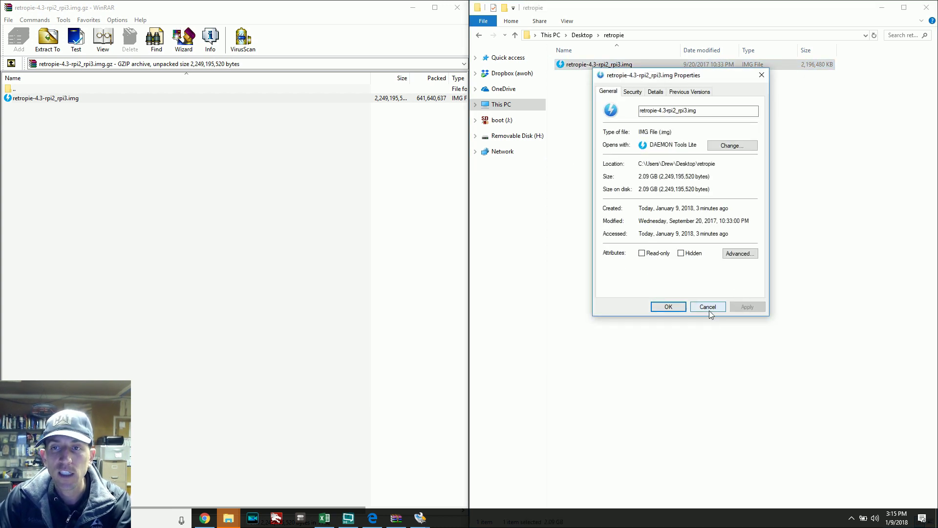
{"action": "left_click", "coordinate": [709, 308]}
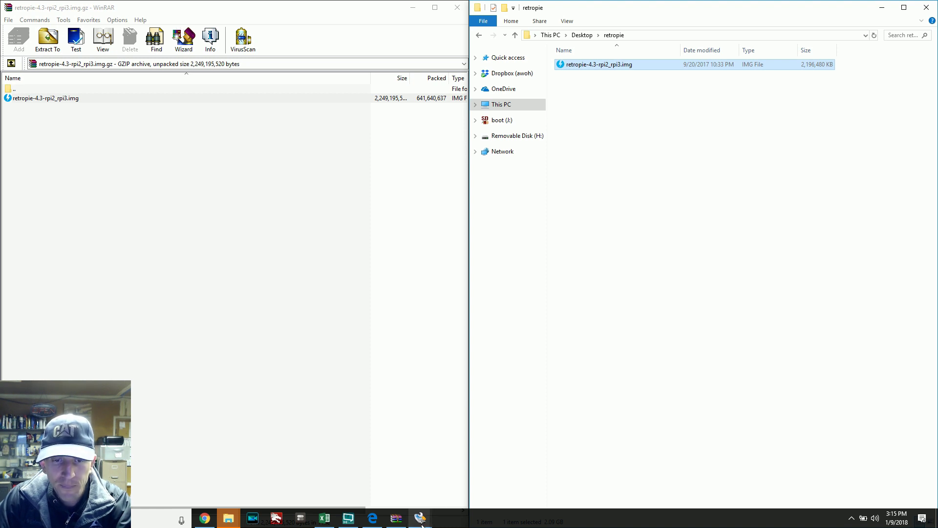
- Launch SDFormatter via an 'sd' search and quick-format drive J:, accepting both warnings
{"action": "left_click", "coordinate": [181, 518]}
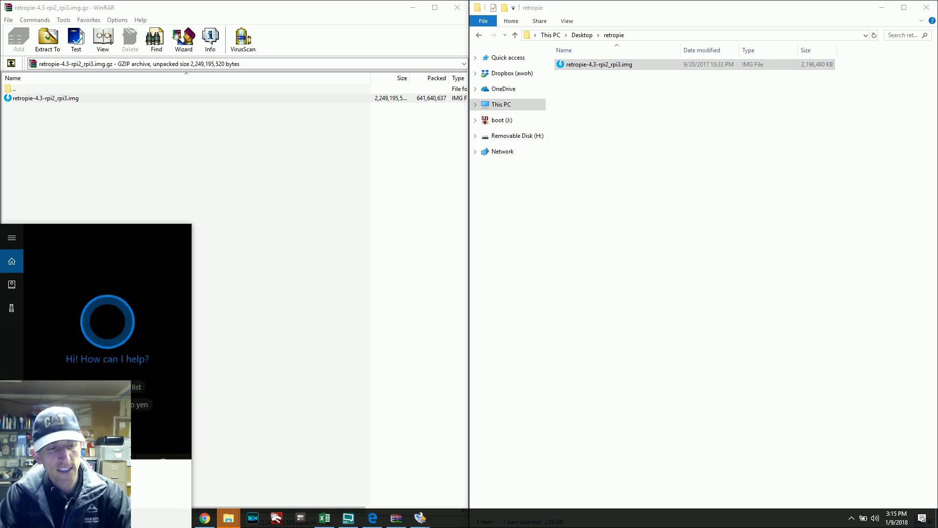
{"action": "type", "text": "sd"}
{"action": "left_click", "coordinate": [86, 291]}
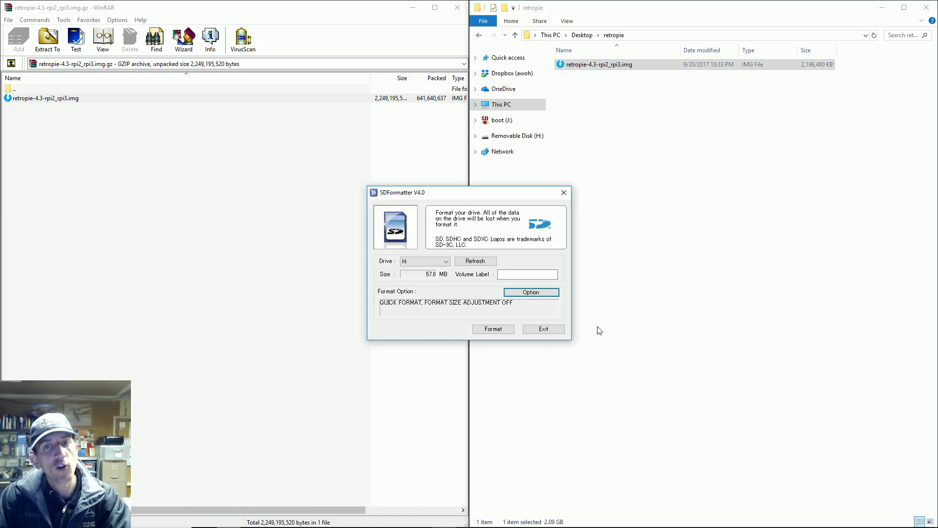
{"action": "left_click", "coordinate": [429, 280]}
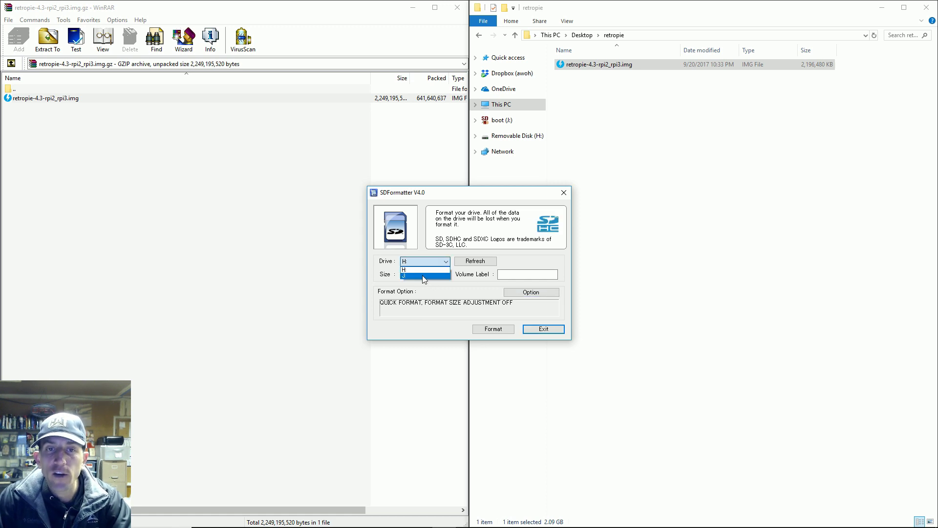
{"action": "left_click", "coordinate": [498, 329]}
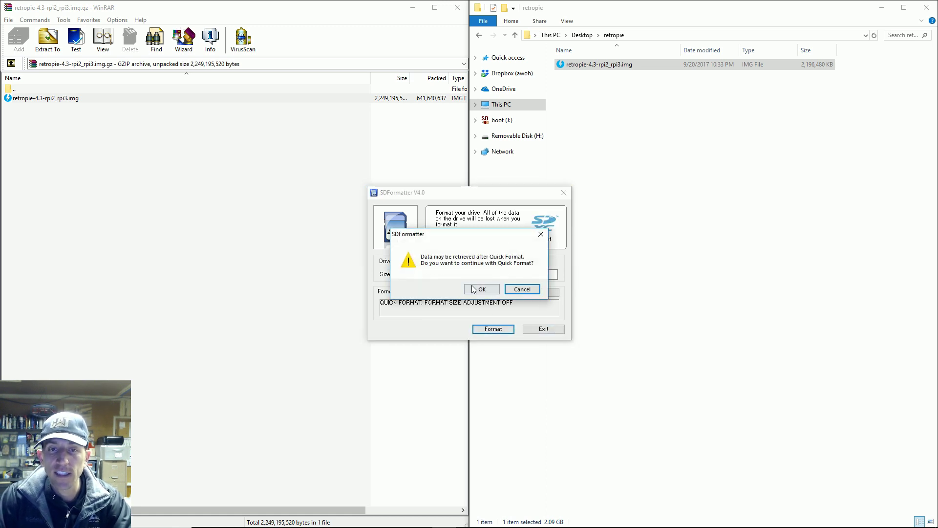
{"action": "left_click", "coordinate": [478, 287]}
{"action": "left_click", "coordinate": [479, 288]}
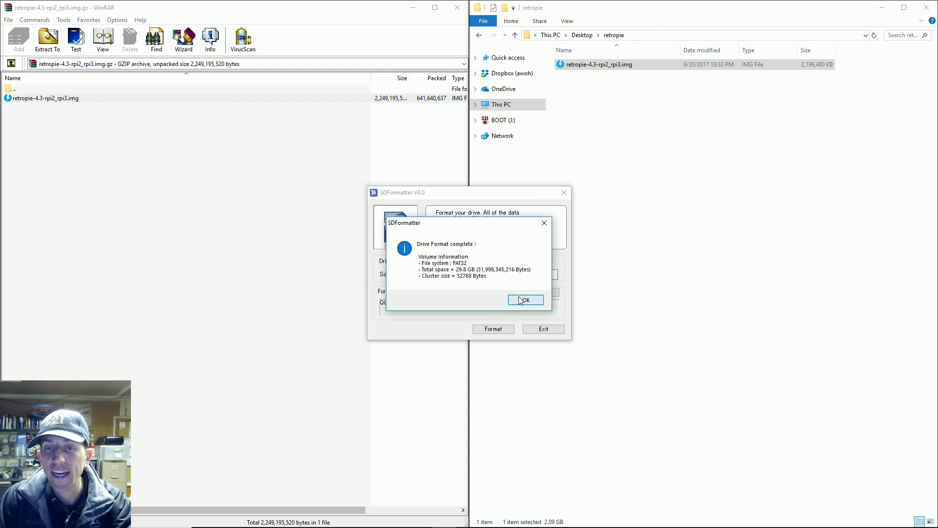
{"action": "left_click", "coordinate": [526, 300]}
{"action": "left_click", "coordinate": [543, 328]}
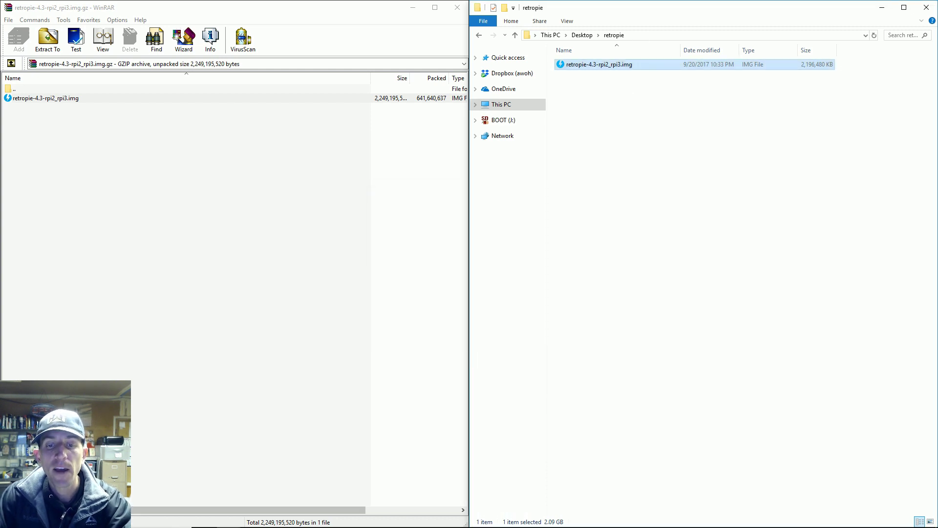
{"action": "left_click", "coordinate": [421, 517]}
- Dismiss the write-successful message and keep J: as Win32 Disk Imager's target device
{"action": "left_click", "coordinate": [471, 472]}
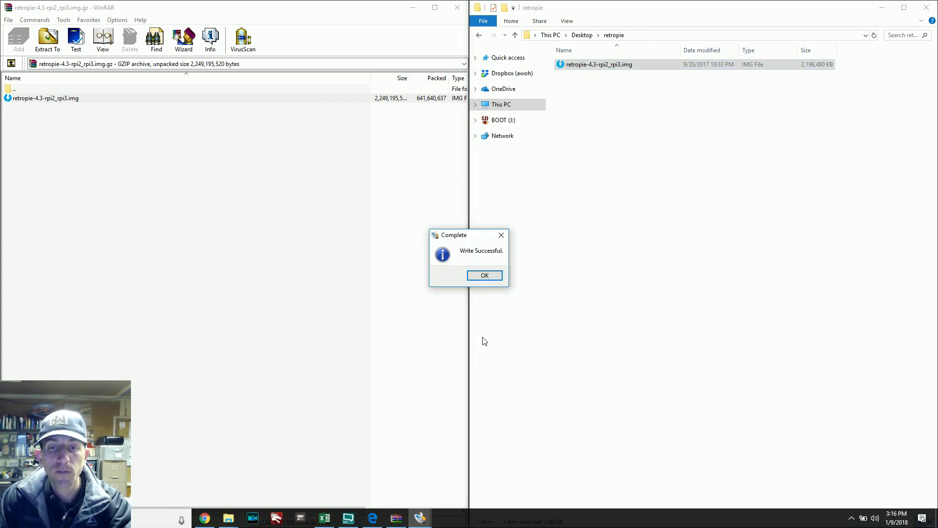
{"action": "left_click", "coordinate": [495, 277]}
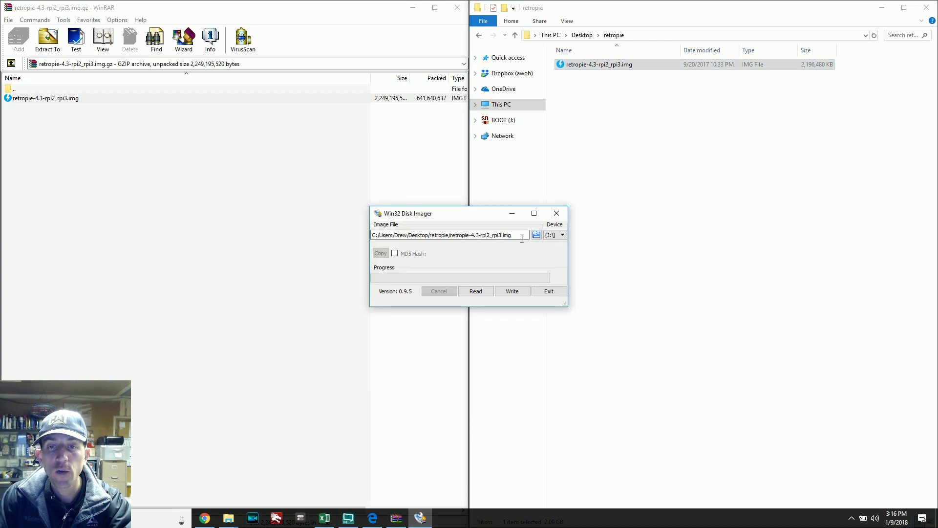
{"action": "left_click", "coordinate": [562, 235]}
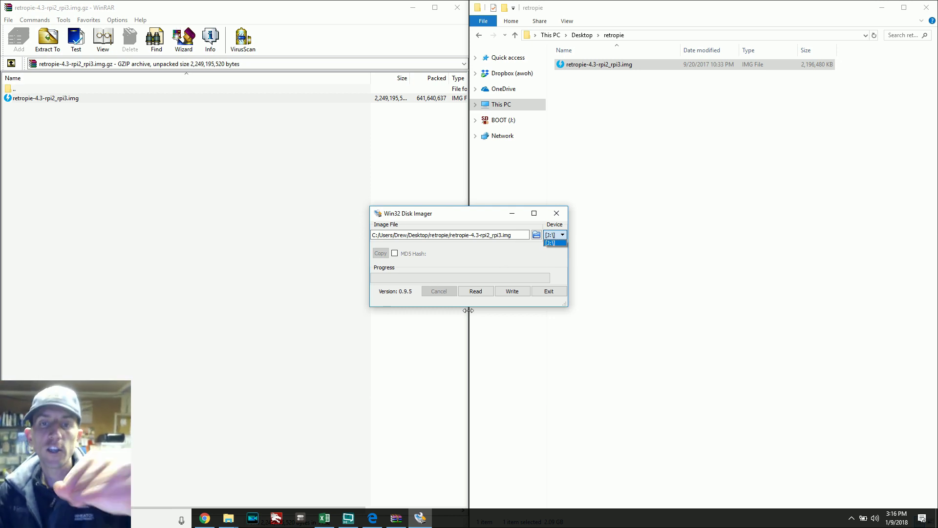
{"action": "left_click", "coordinate": [551, 243]}
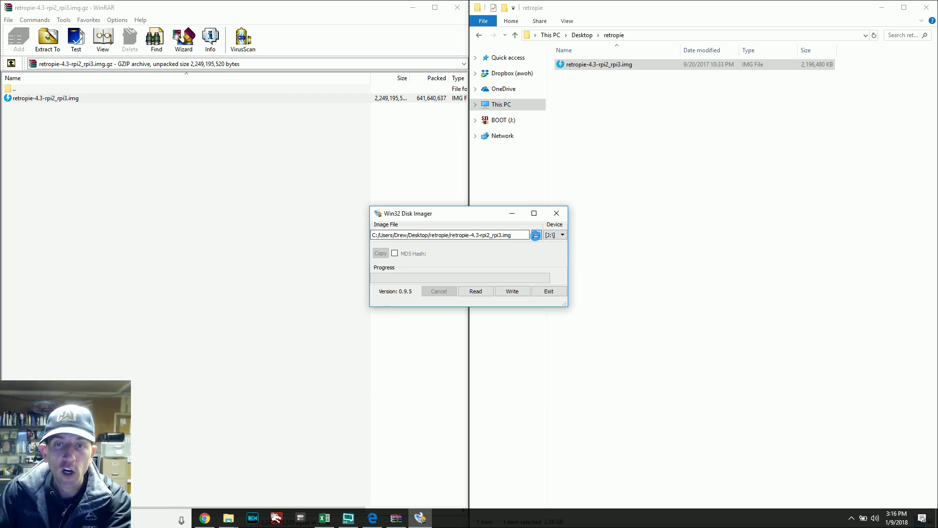
- Write retropie-4.3-rpi2_rpi3.img from Desktop\retropie to the BOOT card, confirming the overwrite
{"action": "left_click", "coordinate": [535, 235]}
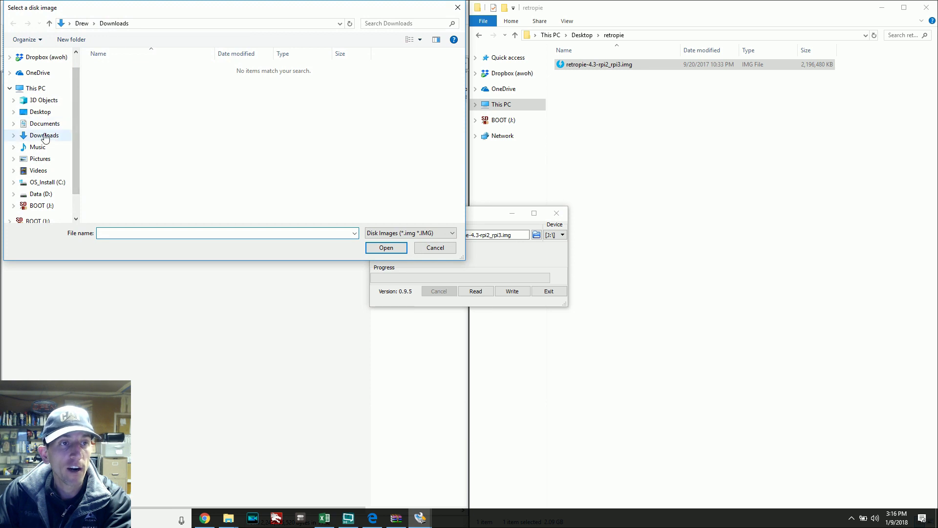
{"action": "left_click", "coordinate": [41, 112]}
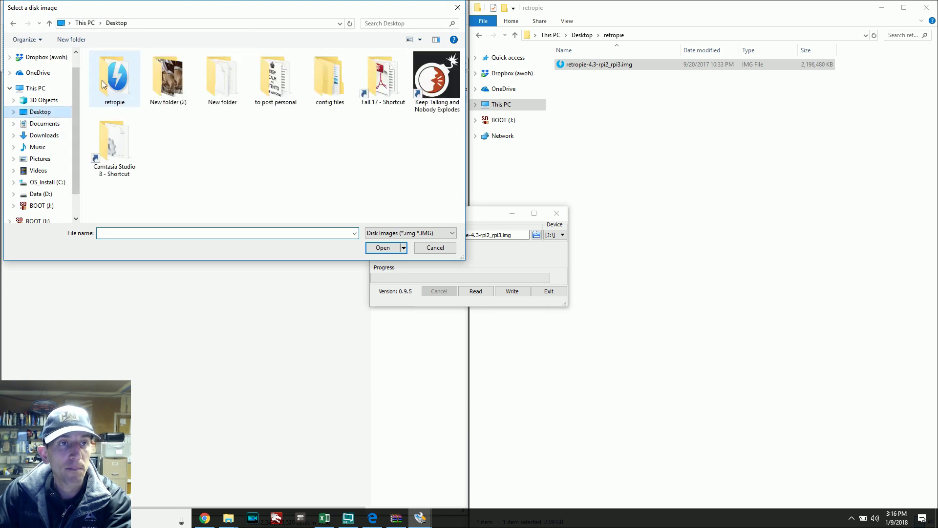
{"action": "double_click", "coordinate": [130, 73]}
{"action": "double_click", "coordinate": [130, 69]}
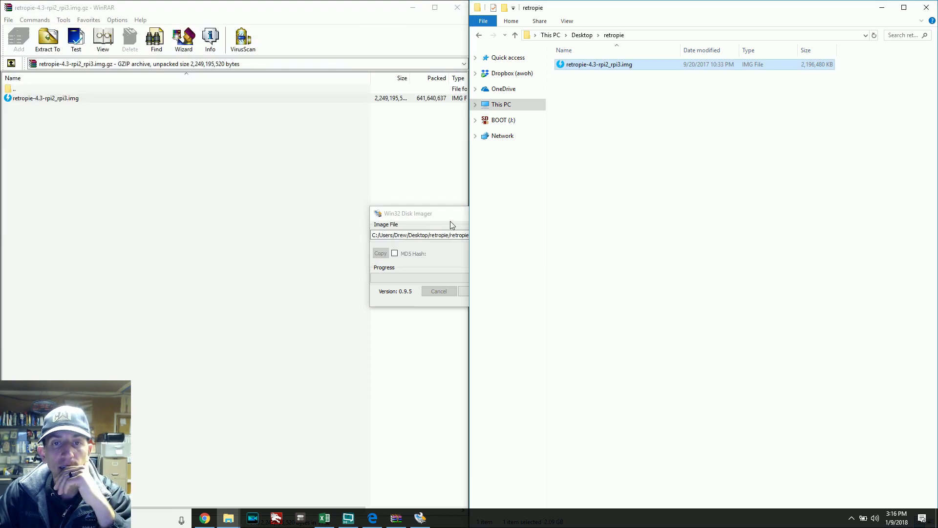
{"action": "left_click", "coordinate": [512, 291]}
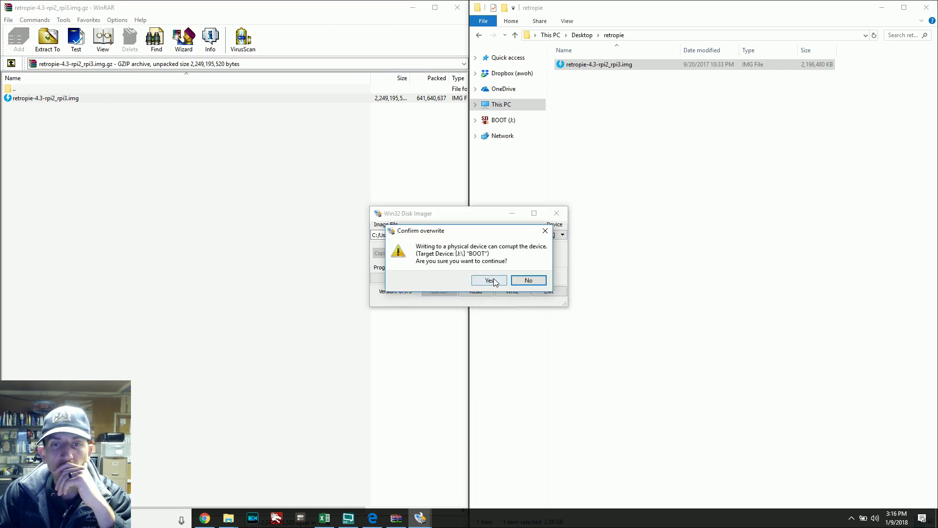
{"action": "left_click", "coordinate": [497, 281]}
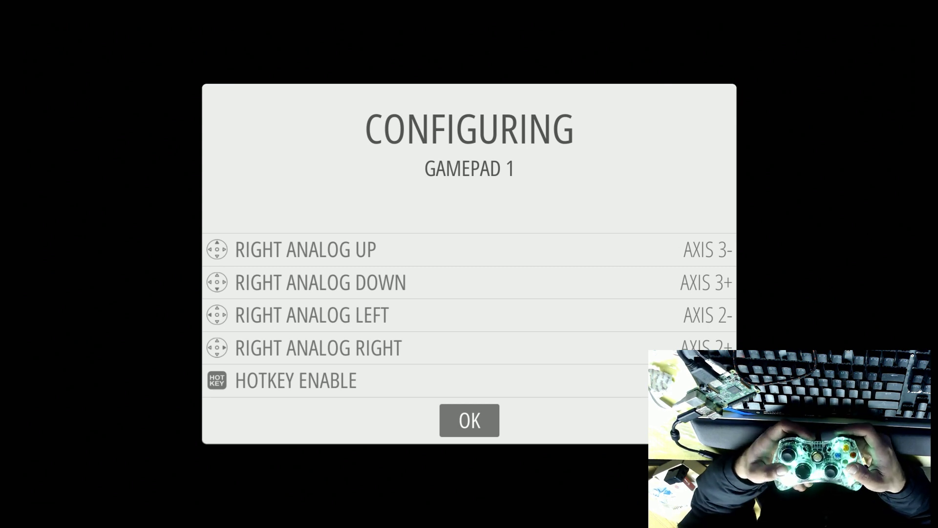
- Confirm the completed gamepad 1 mapping with OK
{"action": "key", "text": "Return"}
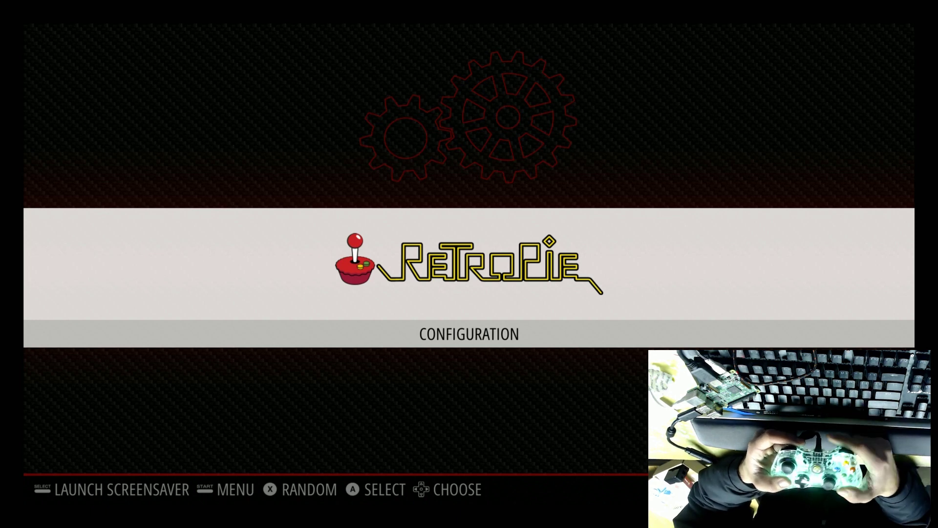
- Open the RetroPie Configuration menu from the Configuration system
{"action": "key", "text": "Return"}
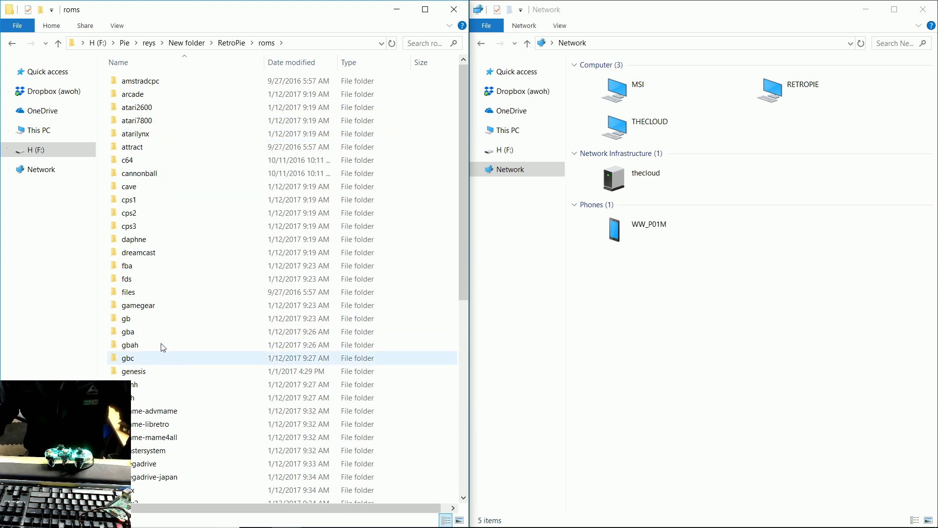
- In the Network Explorer window, open the RETROPIE computer and its roms share
{"action": "scroll", "coordinate": [161, 337], "scroll_direction": "down", "scroll_amount": 2}
{"action": "scroll", "coordinate": [151, 443], "scroll_direction": "down", "scroll_amount": 5}
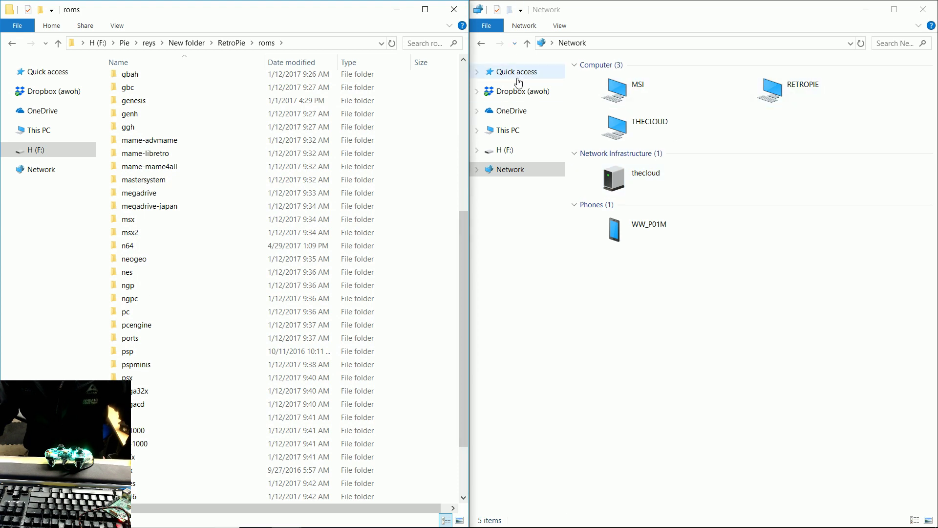
{"action": "left_click", "coordinate": [510, 177]}
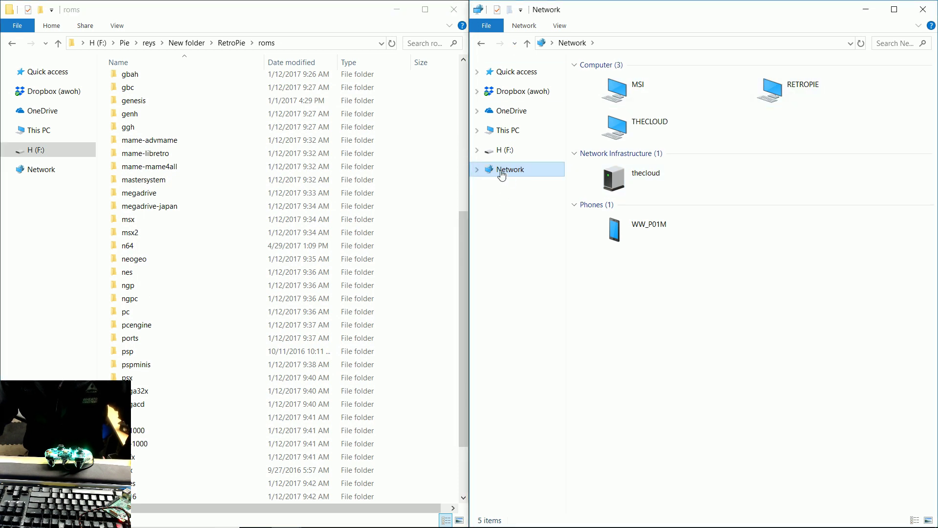
{"action": "double_click", "coordinate": [784, 98]}
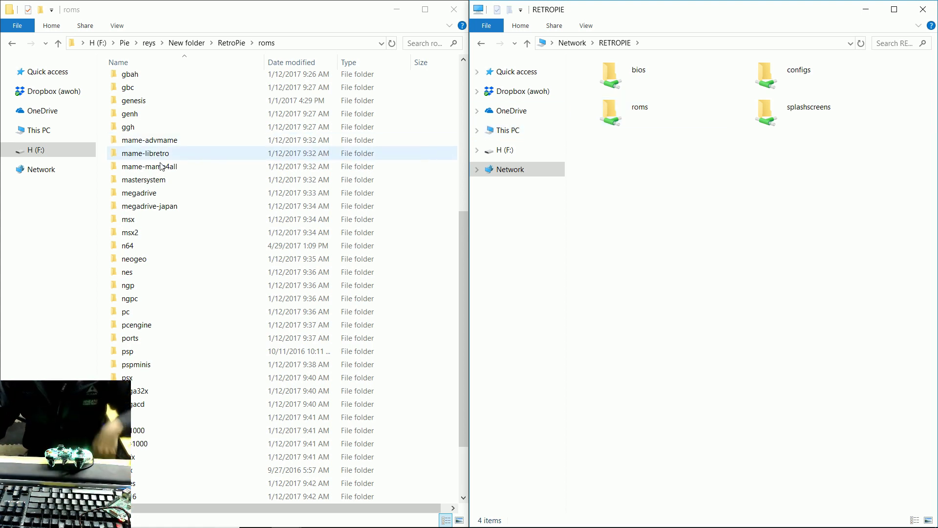
{"action": "double_click", "coordinate": [626, 112]}
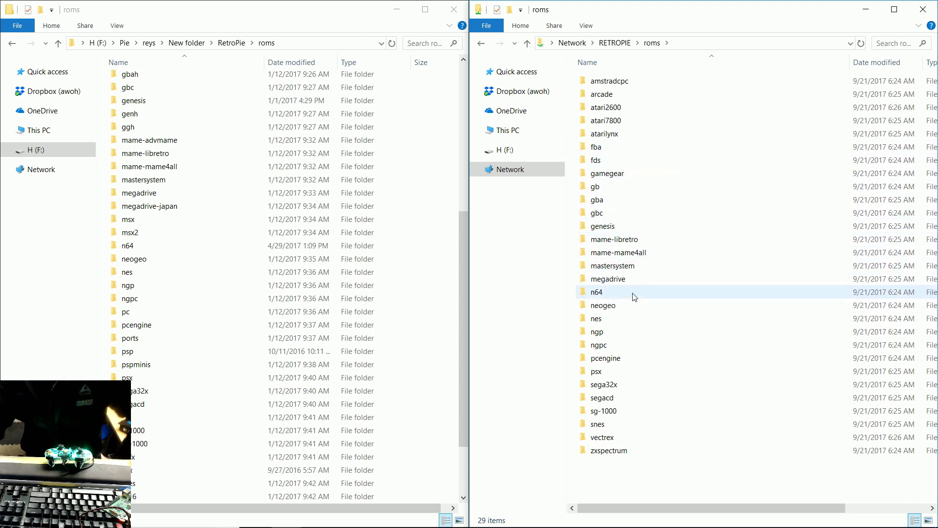
- Open both nes folders and drag the Super Mario Bros. zips into the Pi's nes folder
{"action": "double_click", "coordinate": [636, 319]}
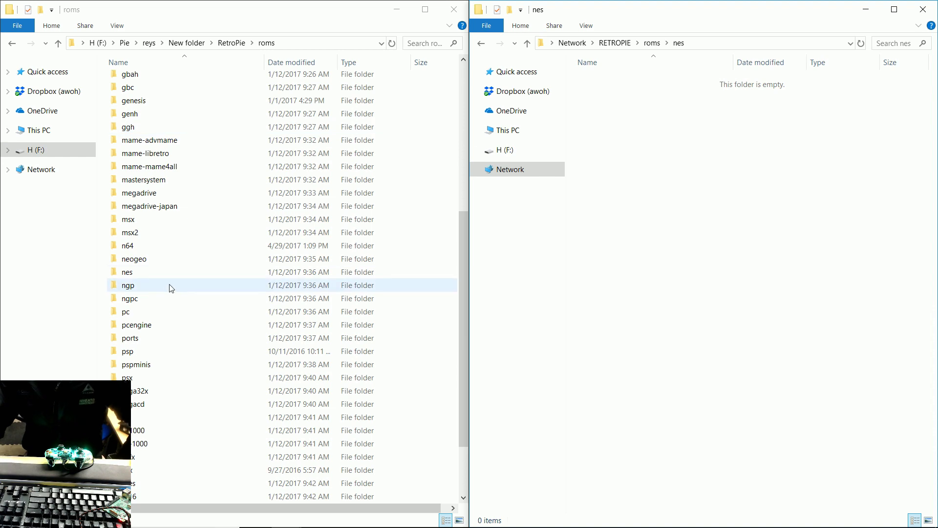
{"action": "double_click", "coordinate": [147, 272]}
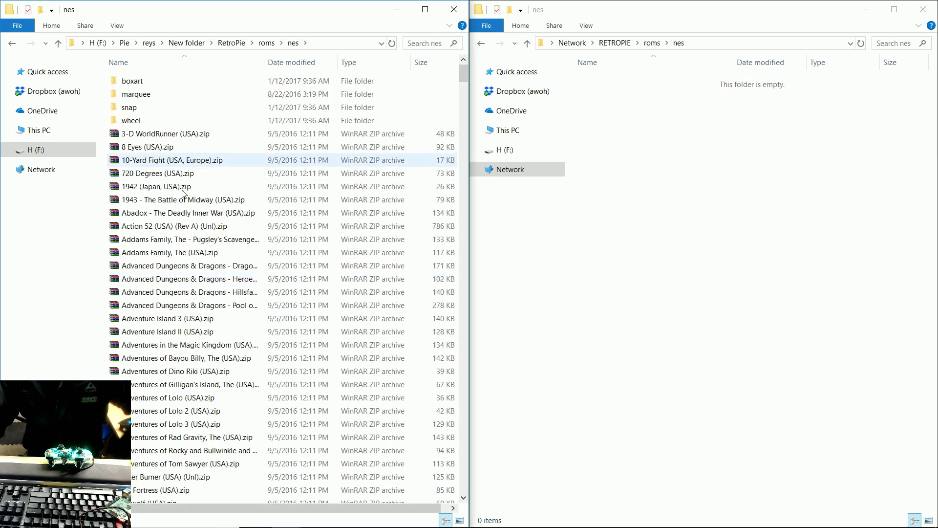
{"action": "scroll", "coordinate": [204, 294], "scroll_direction": "down", "scroll_amount": 11}
{"action": "scroll", "coordinate": [191, 411], "scroll_direction": "down", "scroll_amount": 20}
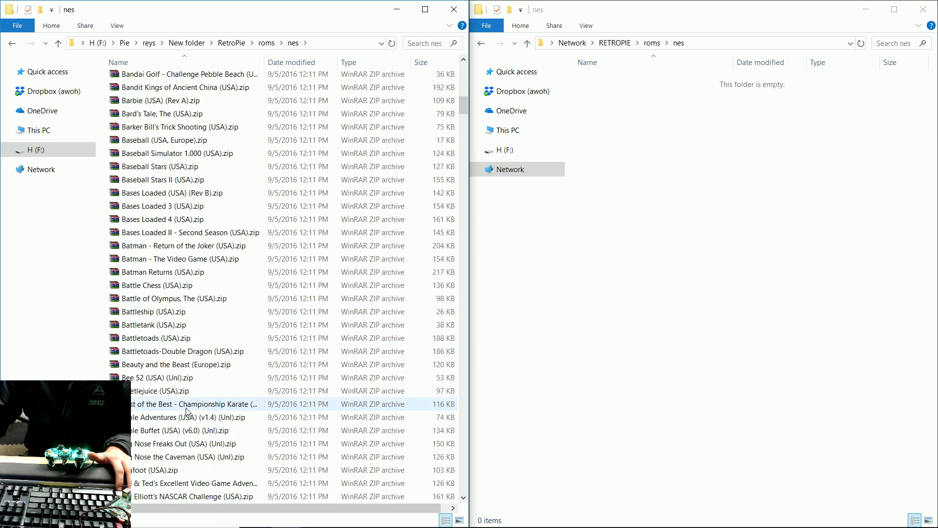
{"action": "left_click", "coordinate": [189, 408]}
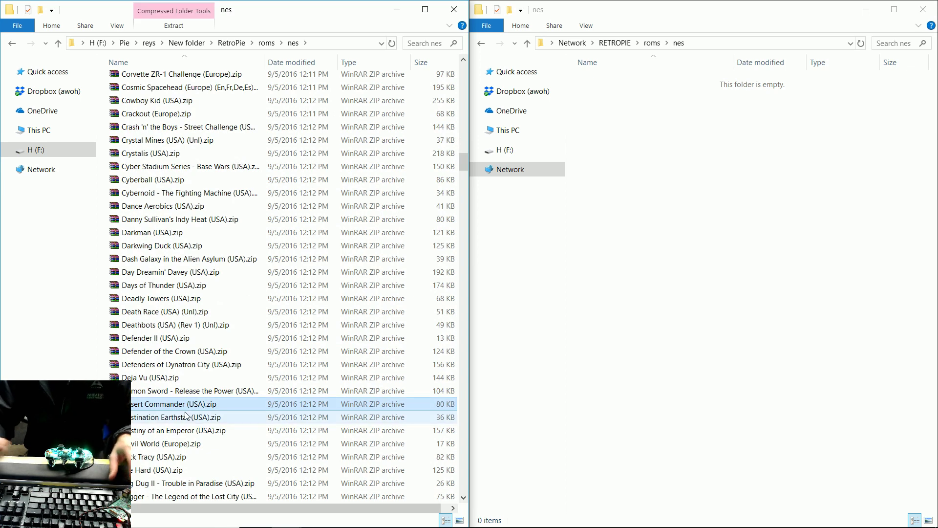
{"action": "key", "text": "s"}
{"action": "key", "text": "u"}
{"action": "key", "text": "p"}
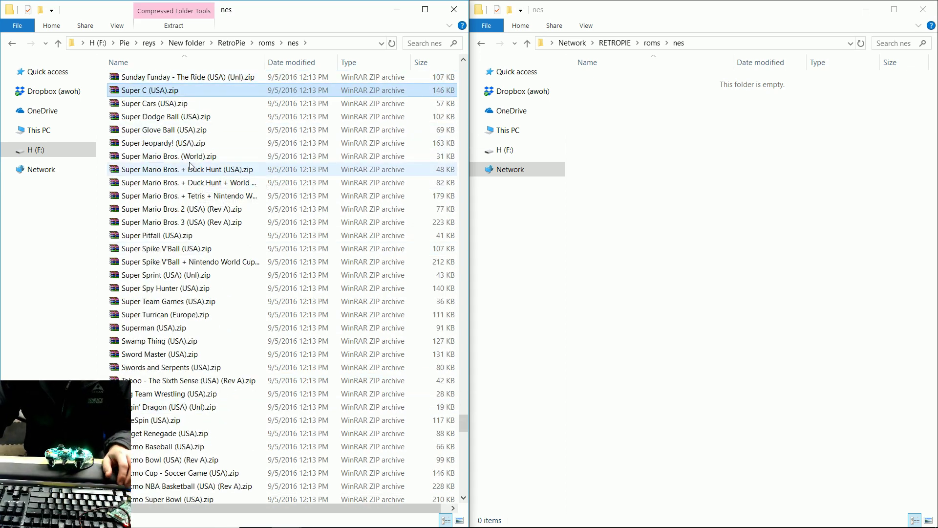
{"action": "left_click_drag", "start_coordinate": [183, 156], "coordinate": [701, 179]}
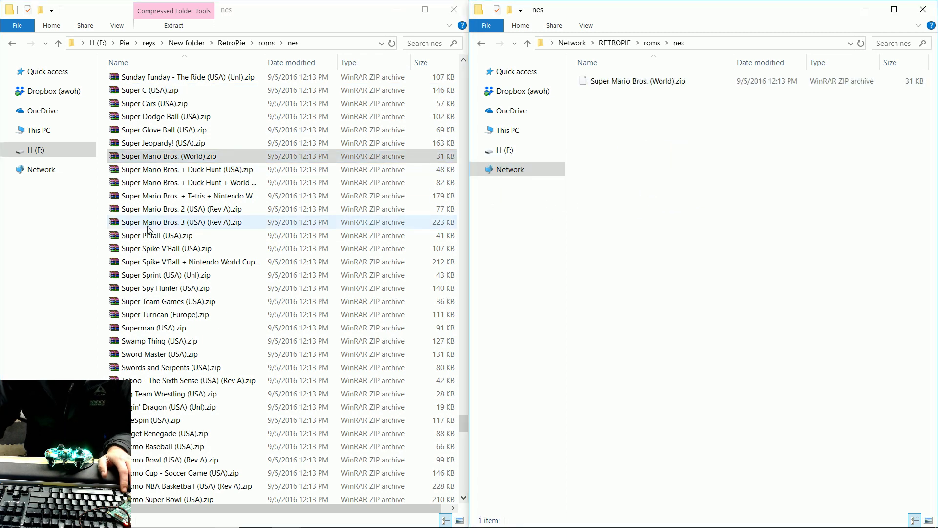
{"action": "left_click_drag", "start_coordinate": [151, 209], "coordinate": [725, 199]}
{"action": "left_click_drag", "start_coordinate": [167, 223], "coordinate": [782, 189]}
- Paste the local NES zips from Taboo - The Sixth Sense through Twin Eagle into the Pi's nes folder
{"action": "scroll", "coordinate": [151, 373], "scroll_direction": "down", "scroll_amount": 3}
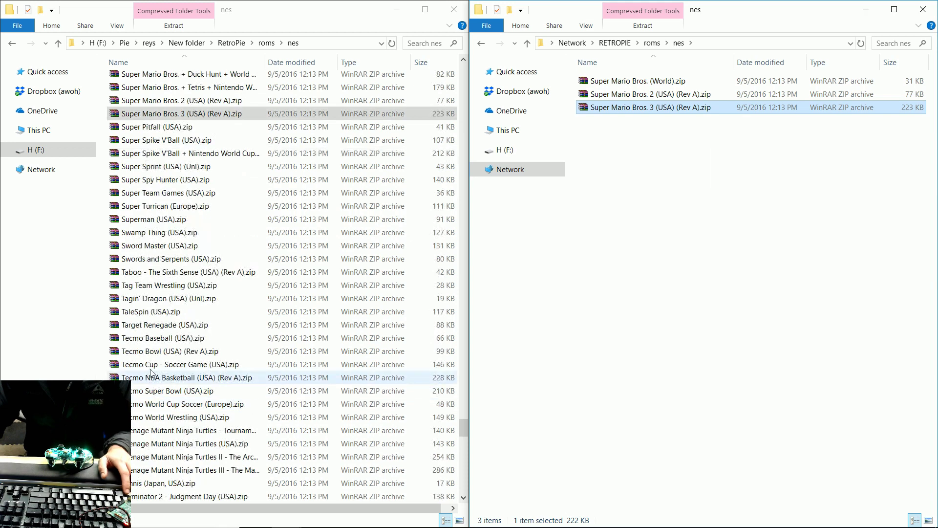
{"action": "left_click", "coordinate": [159, 274]}
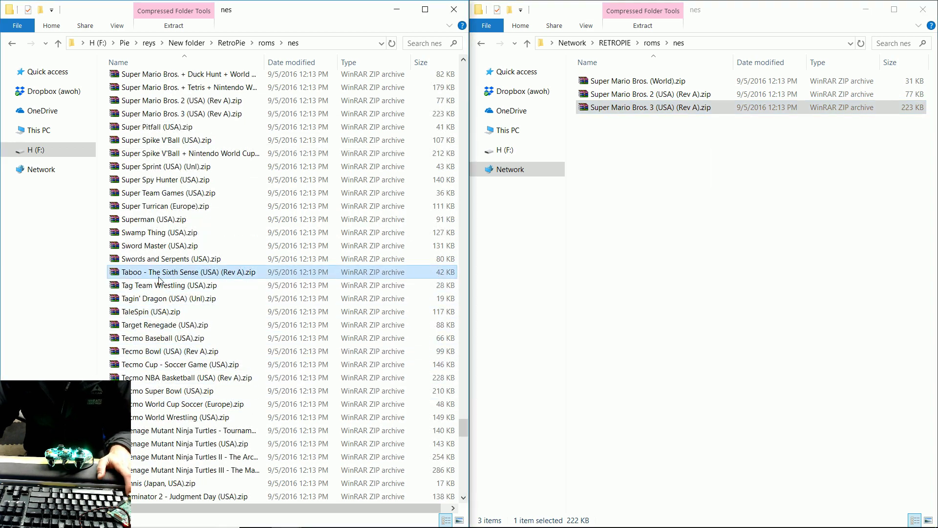
{"action": "scroll", "coordinate": [158, 280], "scroll_direction": "down", "scroll_amount": 18}
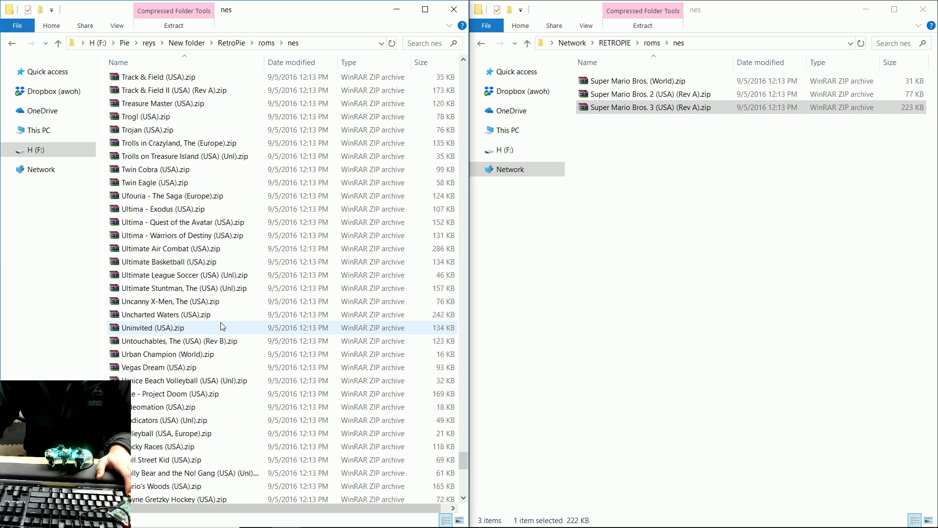
{"action": "scroll", "coordinate": [222, 326], "scroll_direction": "up", "scroll_amount": 1}
{"action": "left_click", "coordinate": [188, 223], "text": "shift"}
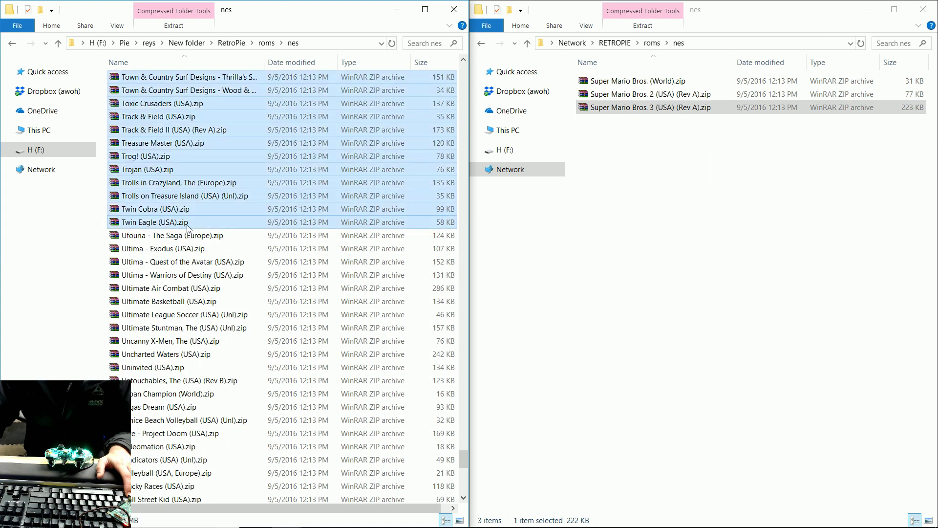
{"action": "left_click", "coordinate": [698, 152]}
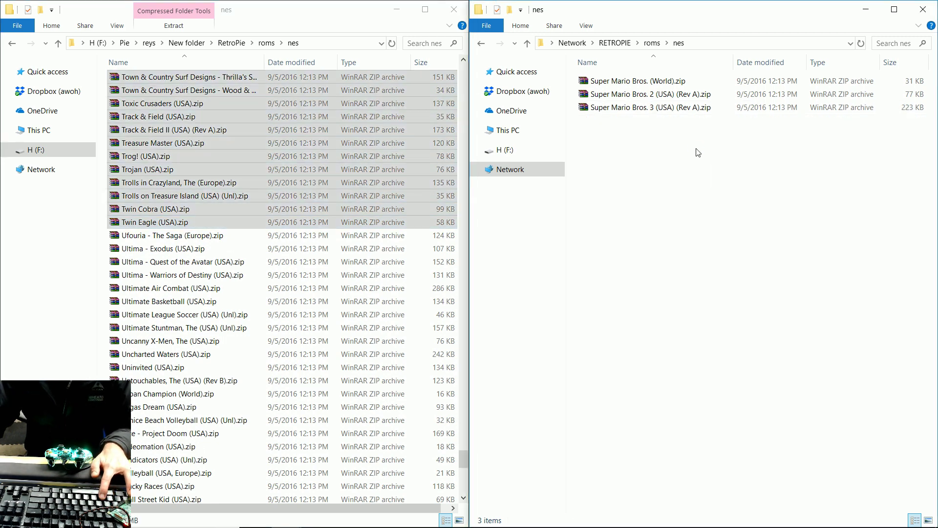
{"action": "key", "text": "ctrl+v"}
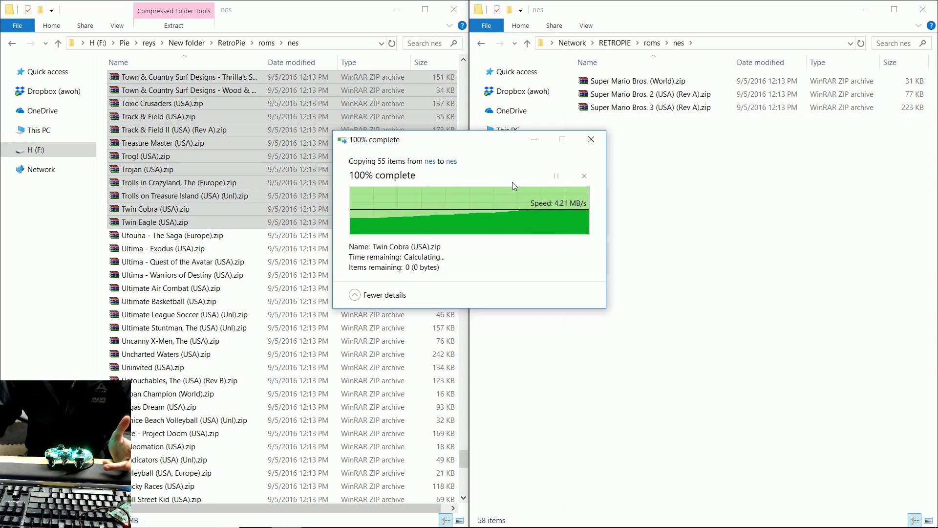
{"action": "key", "text": "BackSpace"}
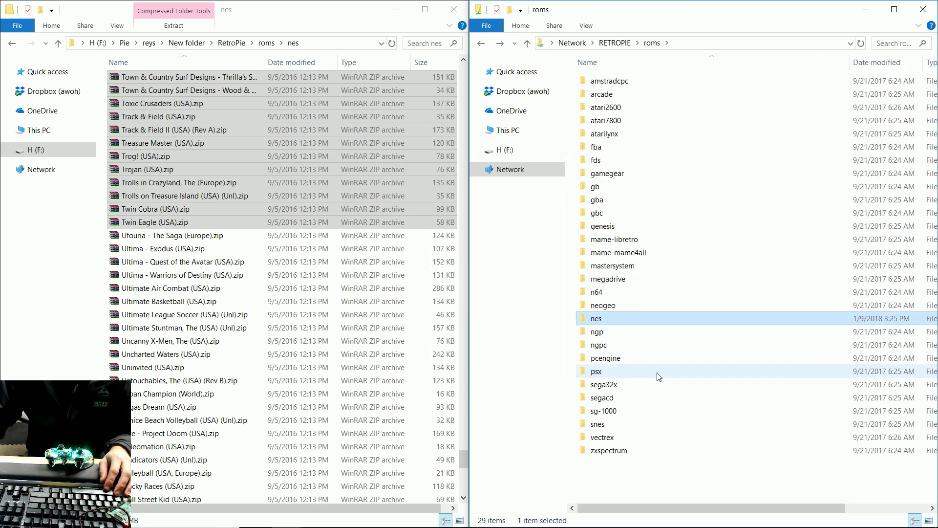
- Open the Pi's empty snes folder and the local snes games folder
{"action": "double_click", "coordinate": [617, 428]}
{"action": "left_click", "coordinate": [368, 380]}
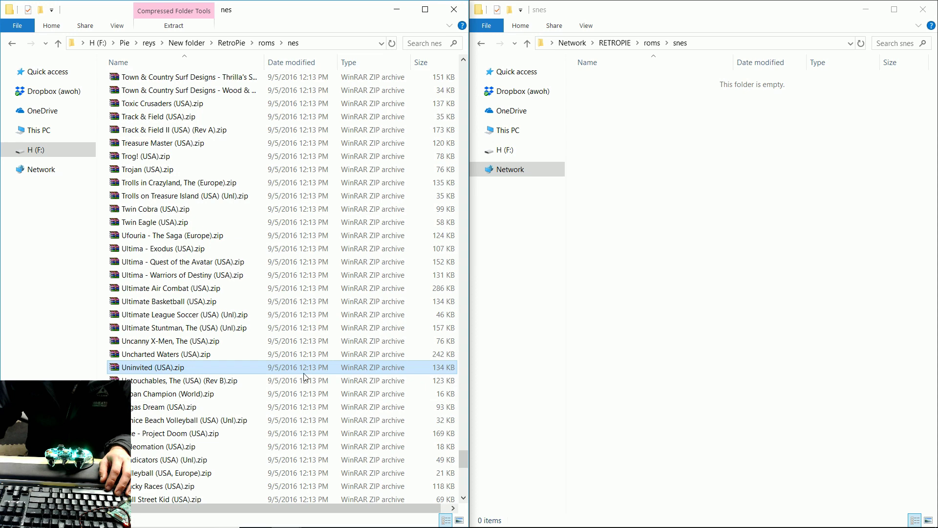
{"action": "key", "text": "BackSpace"}
{"action": "scroll", "coordinate": [203, 448], "scroll_direction": "down", "scroll_amount": 3}
{"action": "scroll", "coordinate": [190, 452], "scroll_direction": "up", "scroll_amount": 5}
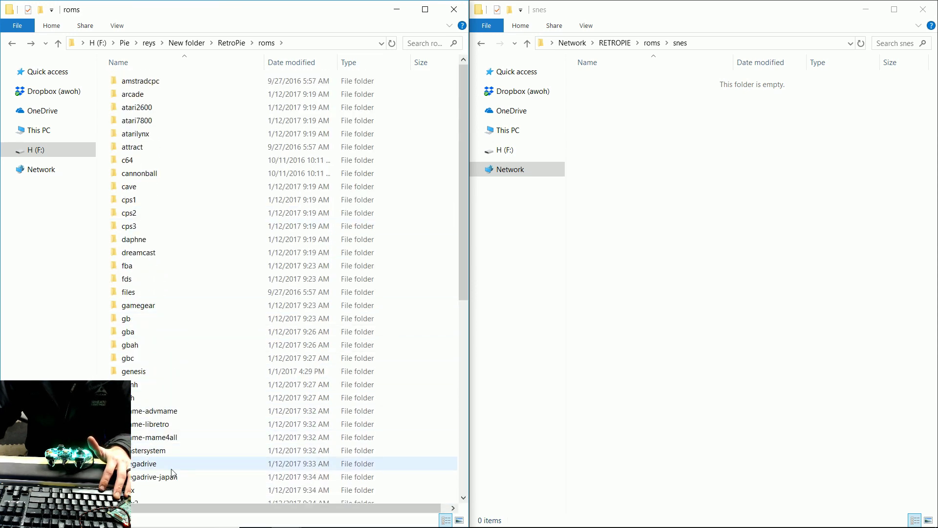
{"action": "scroll", "coordinate": [131, 232], "scroll_direction": "down", "scroll_amount": 7}
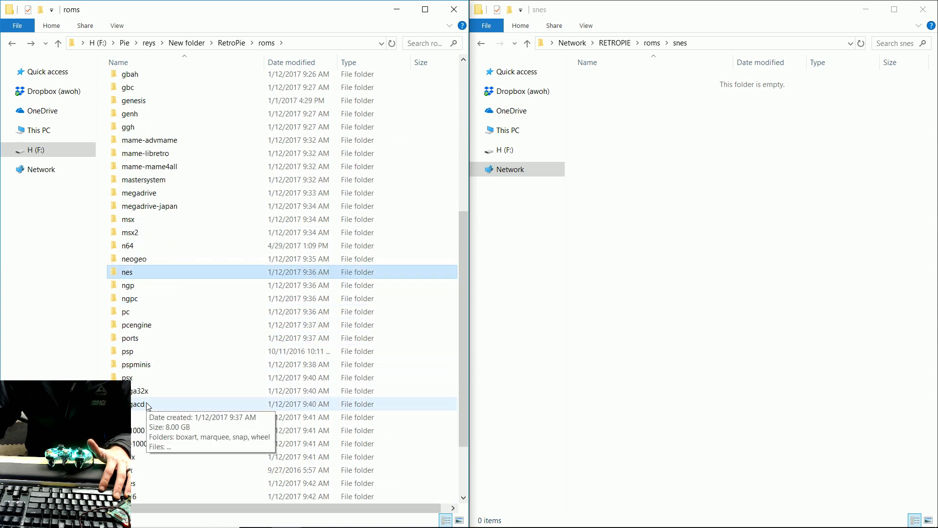
{"action": "double_click", "coordinate": [149, 482]}
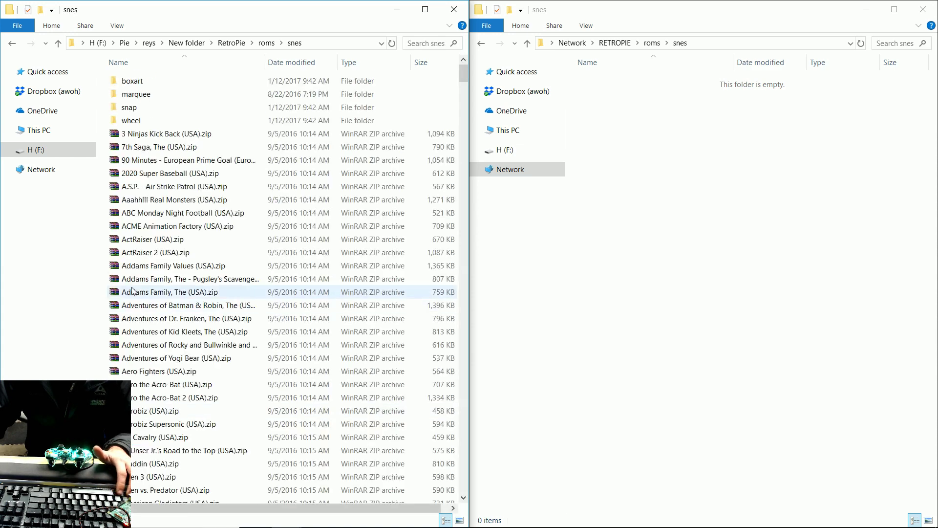
- Copy SNES zips 3 Ninjas Kick Back through Cybernator into the Pi's snes folder, then return to roms
{"action": "left_click", "coordinate": [131, 139]}
{"action": "scroll", "coordinate": [141, 264], "scroll_direction": "down", "scroll_amount": 20}
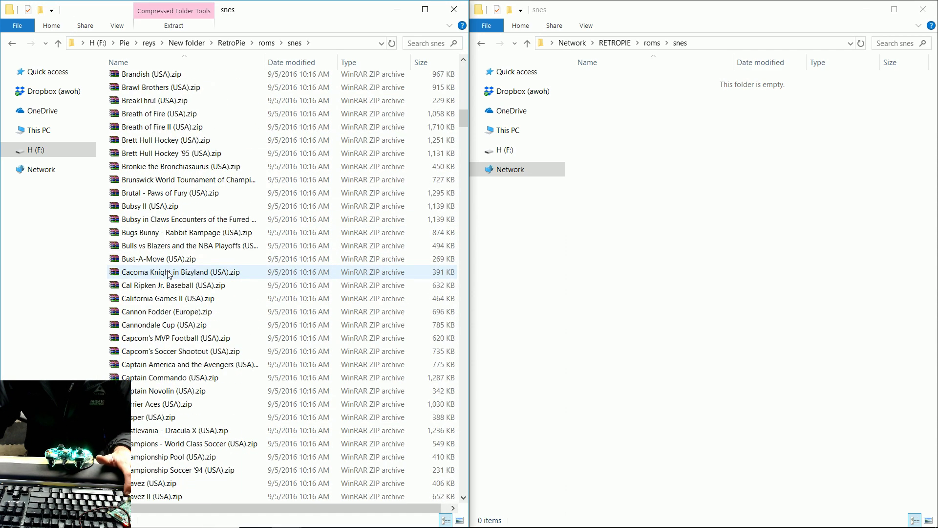
{"action": "scroll", "coordinate": [149, 425], "scroll_direction": "down", "scroll_amount": 12}
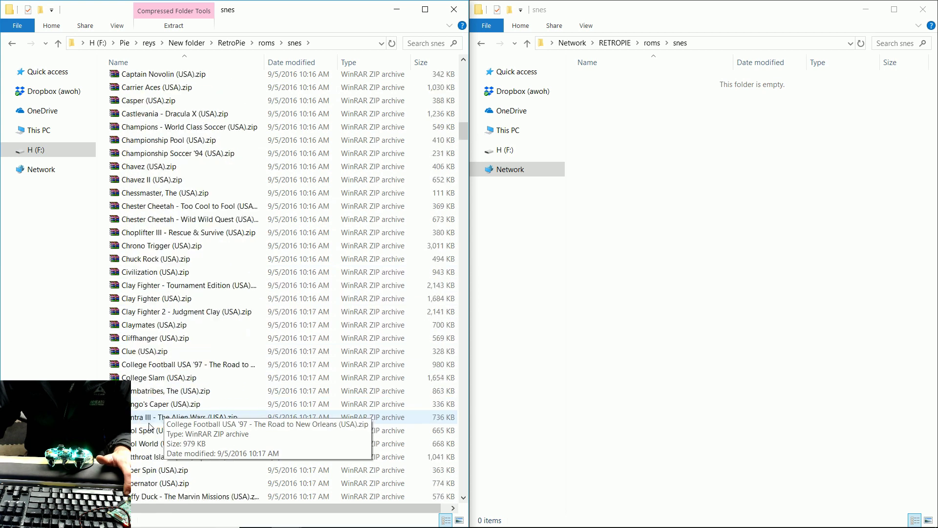
{"action": "left_click", "coordinate": [146, 325], "text": "shift"}
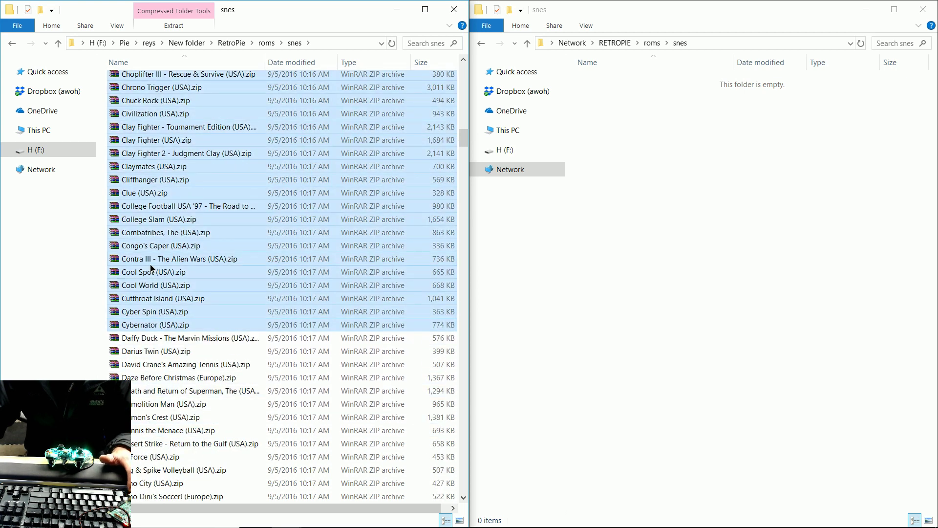
{"action": "left_click_drag", "start_coordinate": [681, 196], "coordinate": [797, 230]}
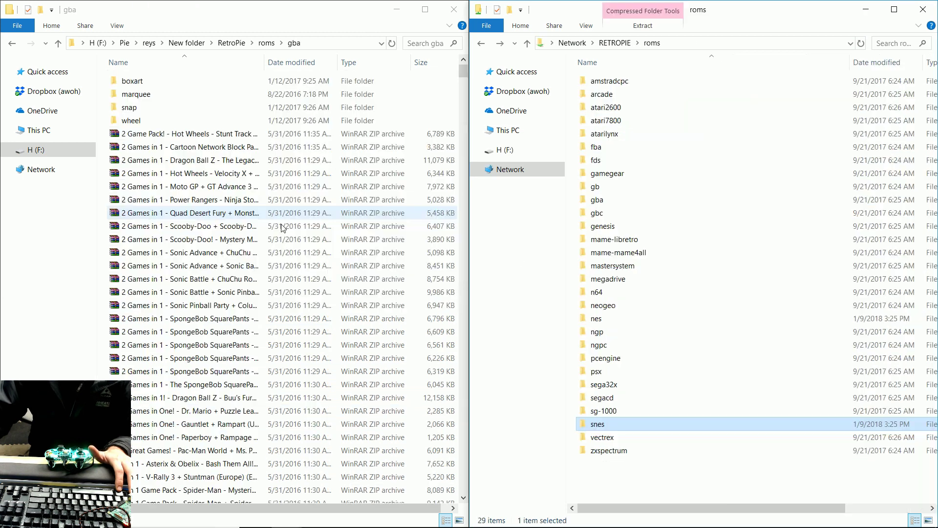
{"action": "left_click", "coordinate": [180, 232]}
{"action": "key", "text": "BackSpace"}
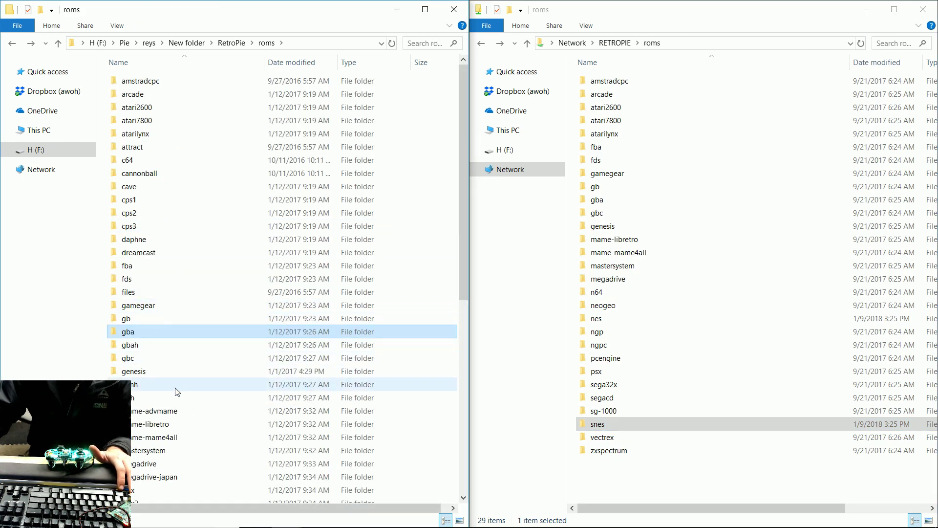
- Open the local megadrive folder and the Pi's empty network megadrive folder side by side
{"action": "scroll", "coordinate": [177, 389], "scroll_direction": "down", "scroll_amount": 5}
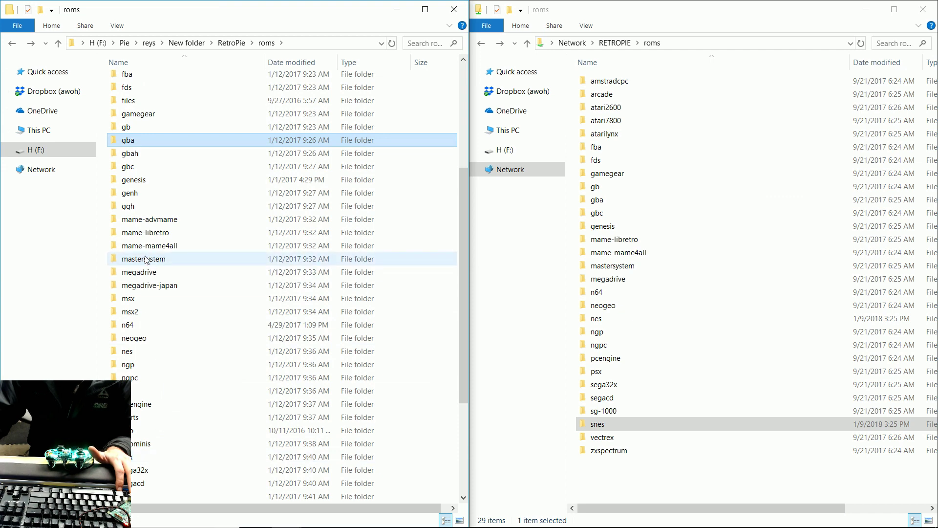
{"action": "double_click", "coordinate": [162, 276]}
{"action": "left_click", "coordinate": [666, 227]}
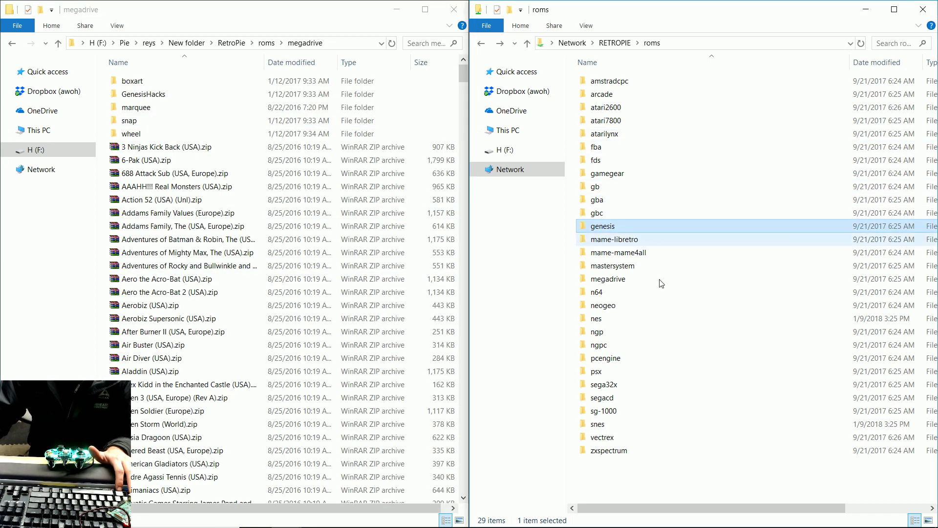
{"action": "double_click", "coordinate": [630, 278]}
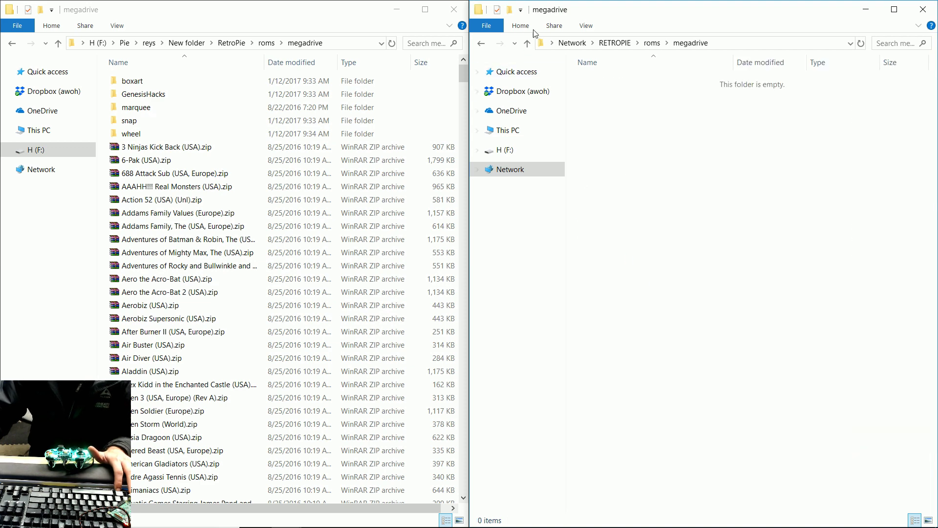
- Select the Mega Drive zips from 3 Ninjas through Ayrton Senna and drag them into the Pi's megadrive folder
{"action": "left_click", "coordinate": [166, 147]}
{"action": "scroll", "coordinate": [209, 332], "scroll_direction": "down", "scroll_amount": 9}
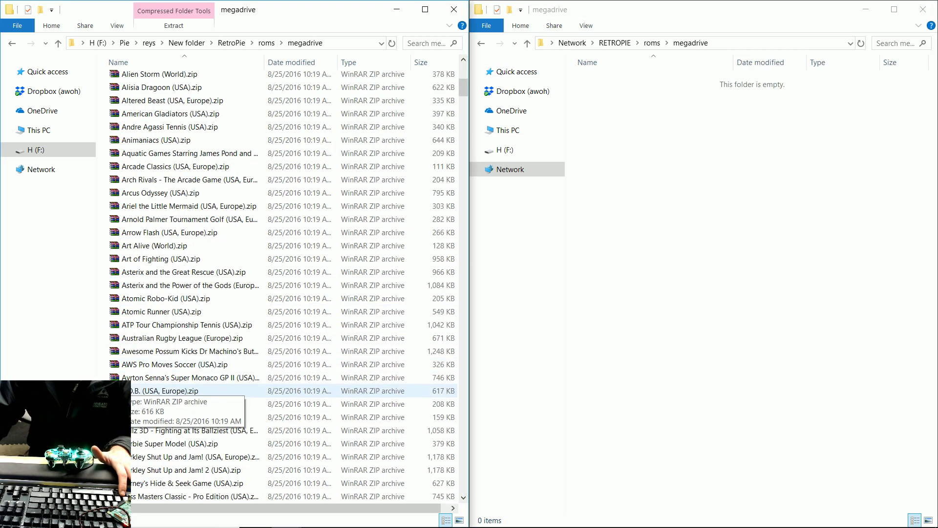
{"action": "scroll", "coordinate": [126, 391], "scroll_direction": "down", "scroll_amount": 1}
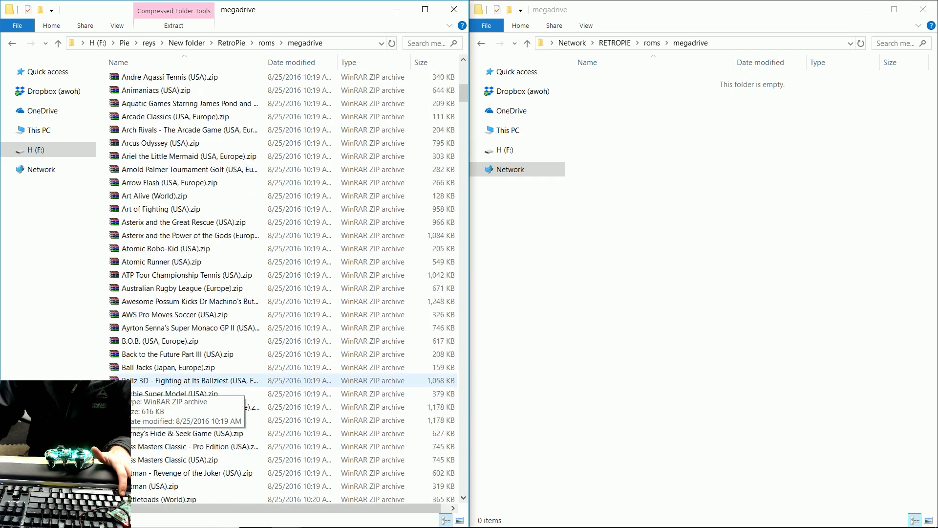
{"action": "left_click", "coordinate": [161, 327], "text": "shift"}
{"action": "left_click_drag", "start_coordinate": [161, 326], "coordinate": [756, 284]}
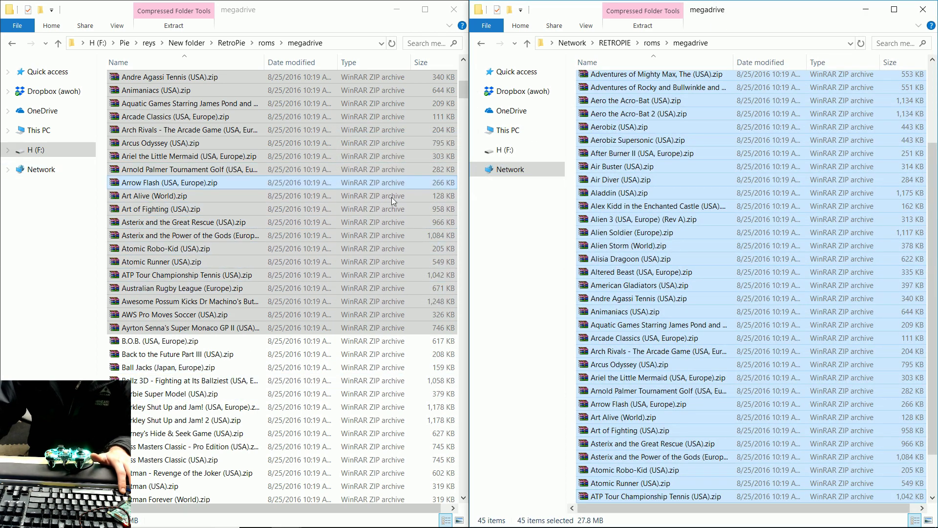
{"action": "mouse_move", "coordinate": [304, 515]}
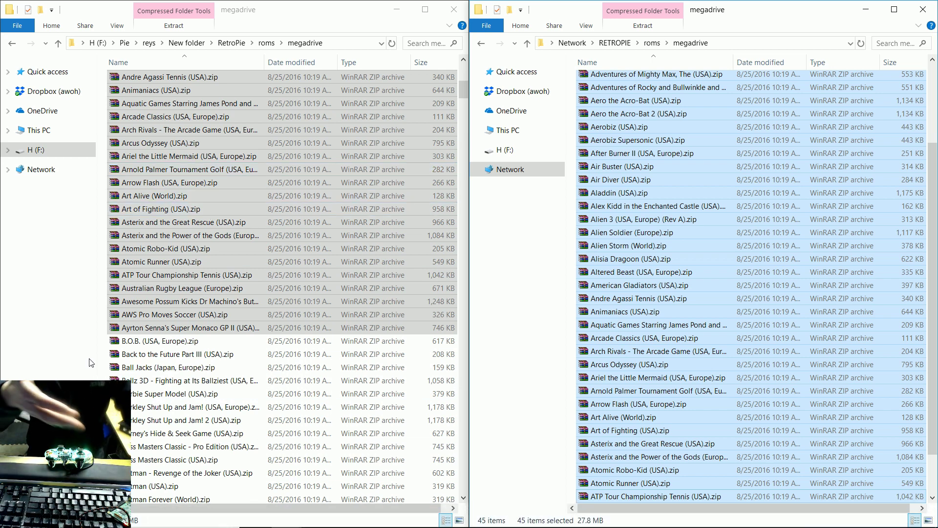
{"action": "mouse_move", "coordinate": [443, 519]}
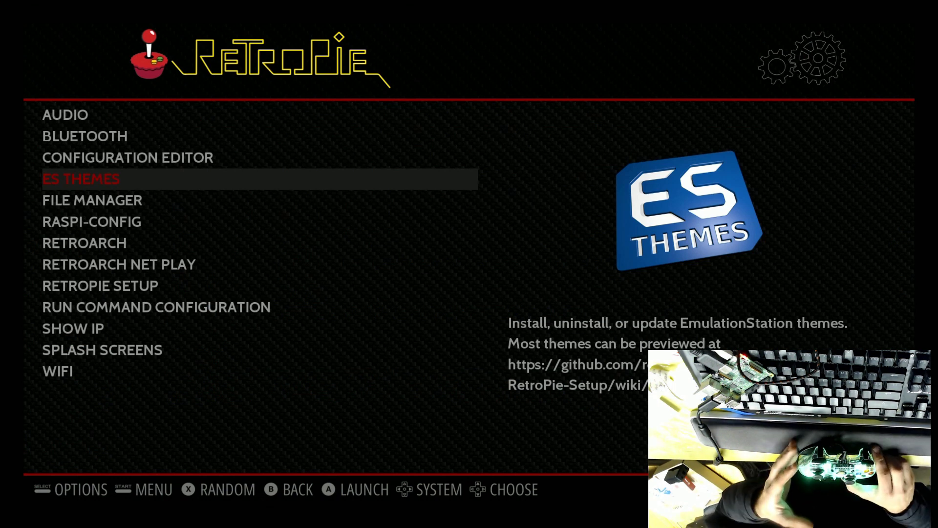
- Leave the RetroPie settings and choose Restart EmulationStation from the main menu to load the new ROMs
{"action": "key", "text": "Escape"}
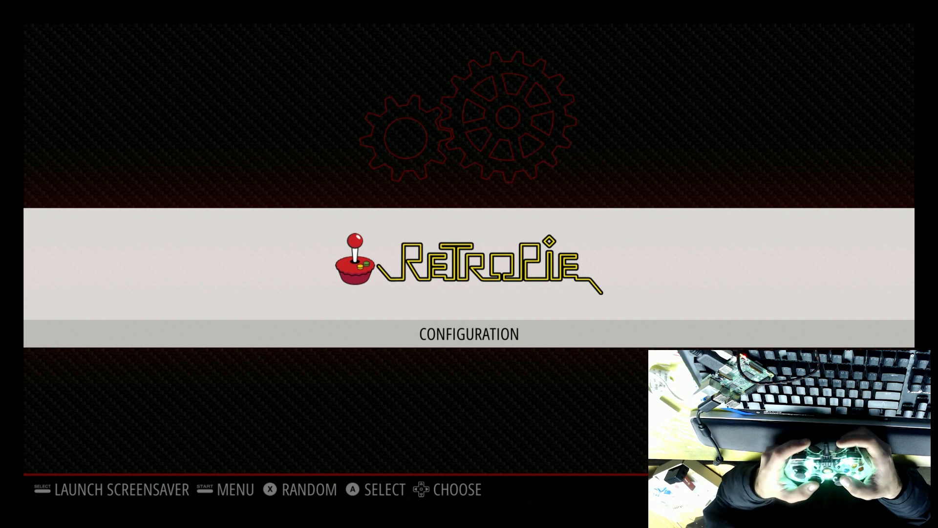
{"action": "key", "text": "Return"}
{"action": "key", "text": "Down"}
{"action": "key", "text": "Down"}
{"action": "key", "text": "Down"}
{"action": "key", "text": "Down"}
{"action": "key", "text": "Down"}
{"action": "key", "text": "Down"}
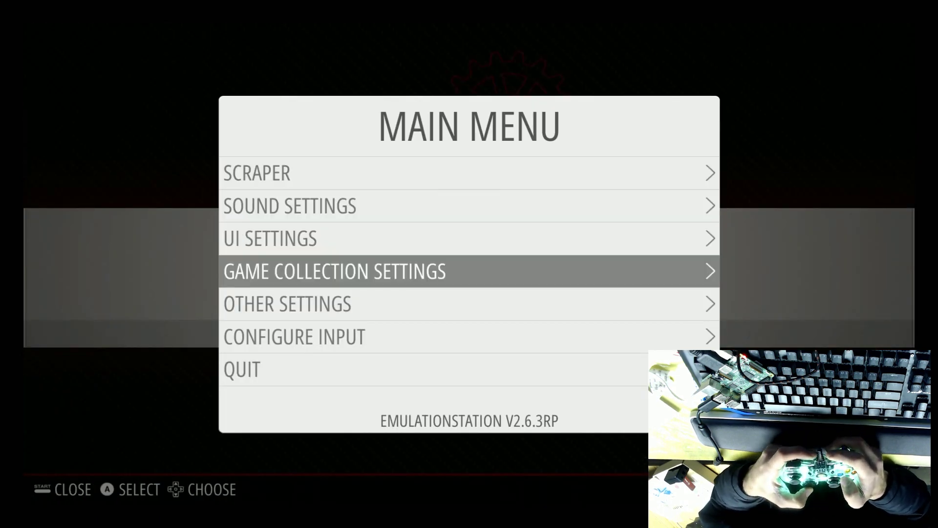
{"action": "key", "text": "Return"}
{"action": "key", "text": "Return"}
{"action": "key", "text": "Return"}
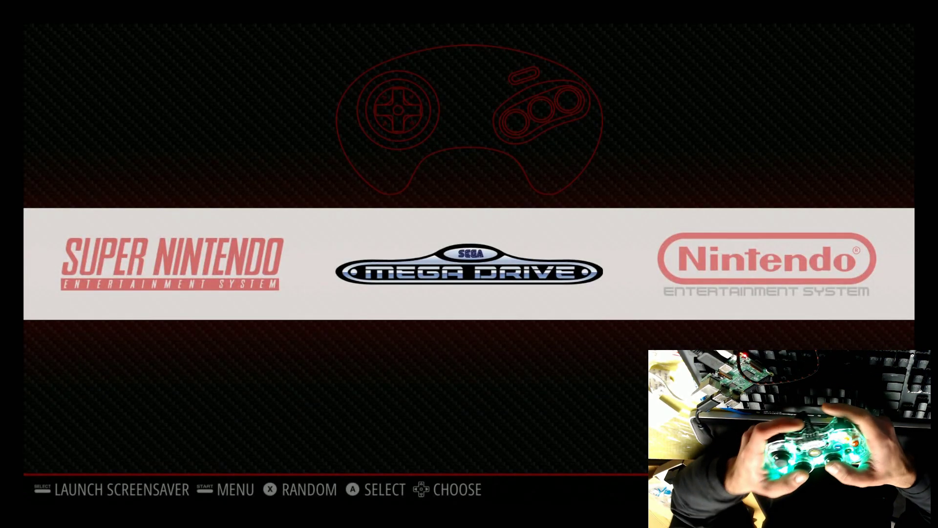
- Cycle the carousel to Nintendo Entertainment System and scroll through its game list
{"action": "key", "text": "Left"}
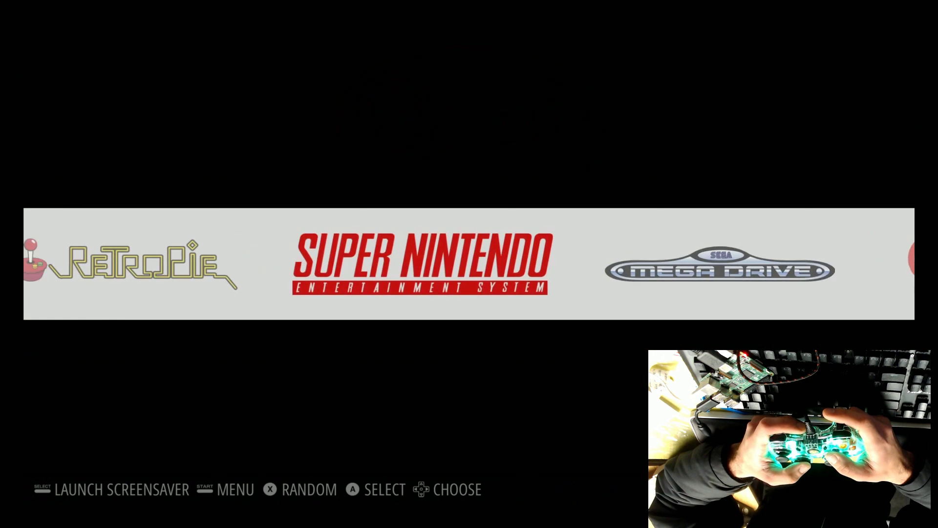
{"action": "key", "text": "Right"}
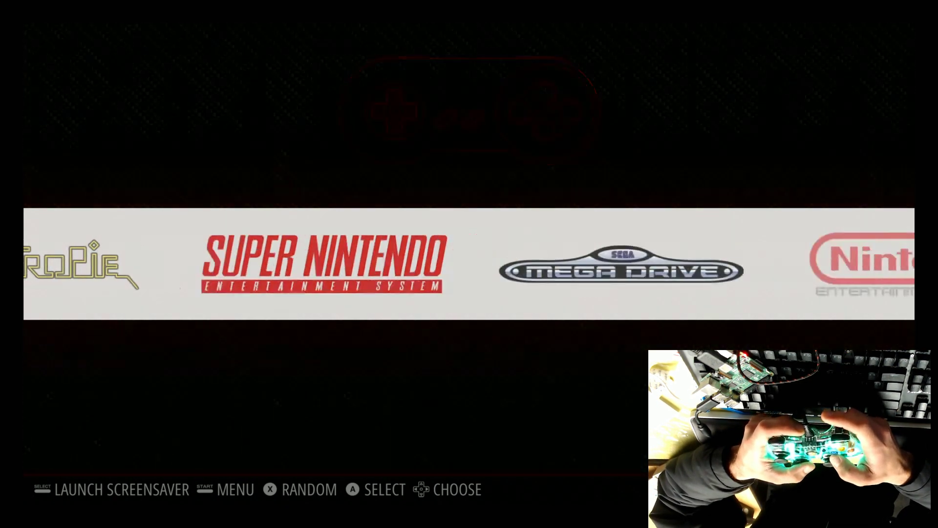
{"action": "key", "text": "Right"}
{"action": "key", "text": "Right"}
{"action": "key", "text": "Left"}
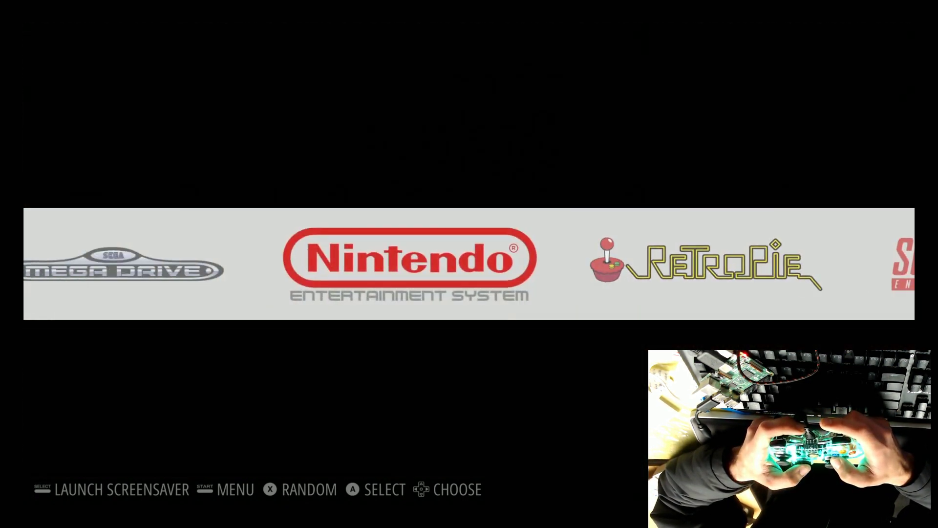
{"action": "key", "text": "Return"}
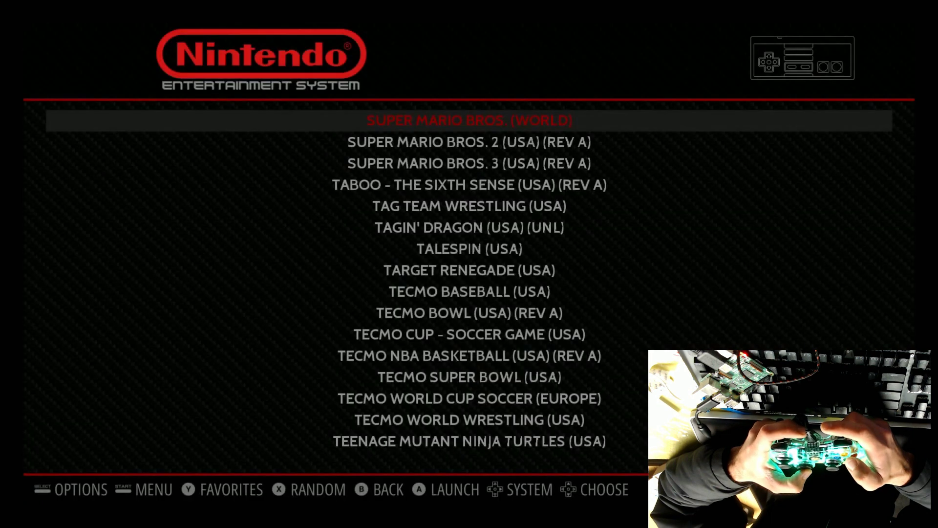
{"action": "key", "text": "Down"}
{"action": "key", "text": "Down"}
{"action": "key", "text": "Down"}
{"action": "key", "text": "Down"}
{"action": "key", "text": "Down"}
{"action": "key", "text": "Down"}
{"action": "key", "text": "Down"}
{"action": "key", "text": "Down"}
{"action": "key", "text": "Down"}
{"action": "key", "text": "Down"}
{"action": "key", "text": "Down"}
{"action": "key", "text": "Down"}
{"action": "key", "text": "Down"}
{"action": "key", "text": "Down"}
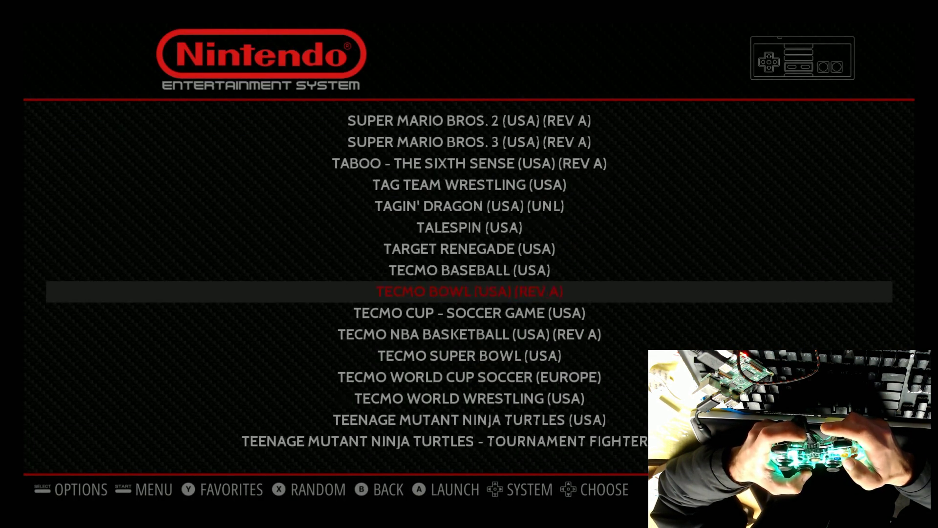
{"action": "key", "text": "Down"}
{"action": "key", "text": "Down"}
{"action": "key", "text": "Down"}
{"action": "key", "text": "Down"}
{"action": "key", "text": "Down"}
{"action": "key", "text": "Down"}
{"action": "key", "text": "Down"}
{"action": "key", "text": "Down"}
{"action": "key", "text": "Down"}
{"action": "key", "text": "Down"}
{"action": "key", "text": "Down"}
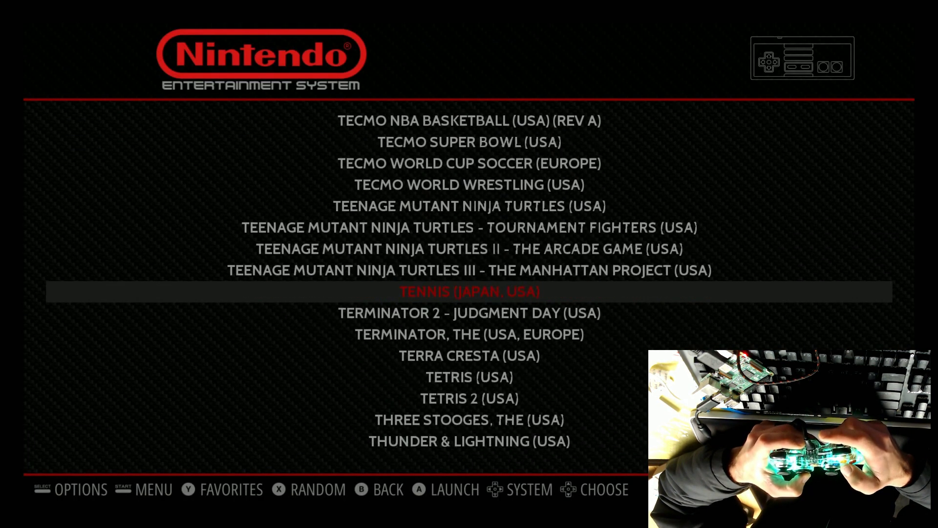
{"action": "key", "text": "Down"}
{"action": "key", "text": "Down"}
{"action": "key", "text": "Down"}
{"action": "key", "text": "Down"}
{"action": "key", "text": "Down"}
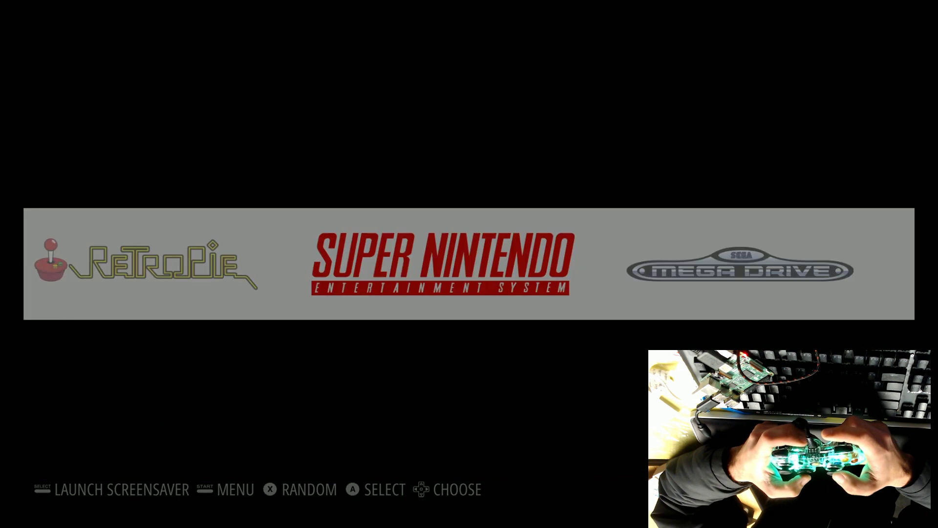
{"action": "key", "text": "Return"}
- Browse the Super Nintendo game list and bring up the EmulationStation main menu over it
{"action": "key", "text": "Down"}
{"action": "key", "text": "Down"}
{"action": "key", "text": "Up"}
{"action": "key", "text": "Up"}
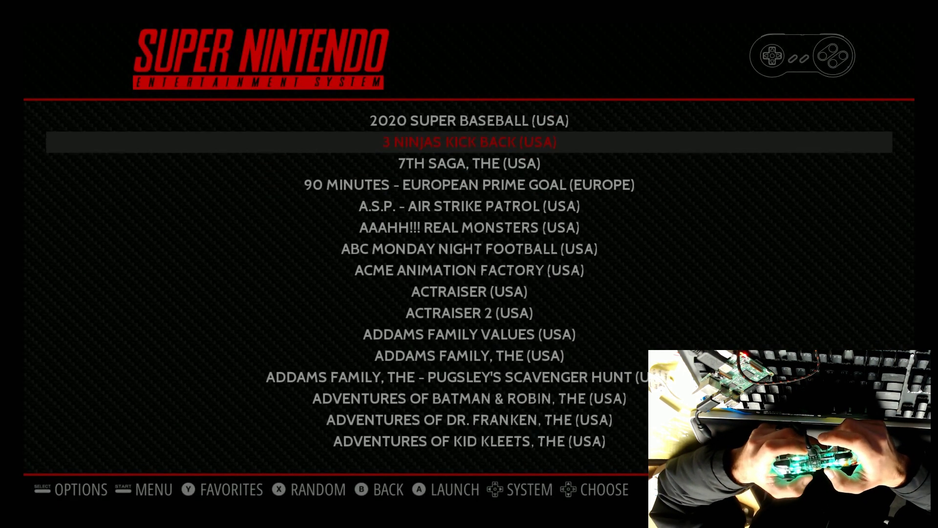
{"action": "key", "text": "Up"}
{"action": "key", "text": "Down"}
{"action": "key", "text": "Down"}
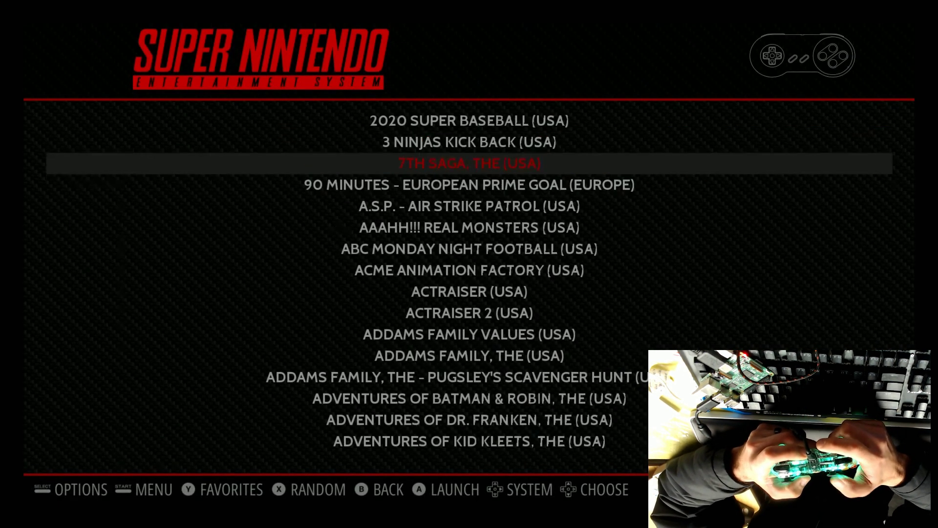
{"action": "key", "text": "Up"}
{"action": "key", "text": "Up"}
{"action": "key", "text": "Return"}
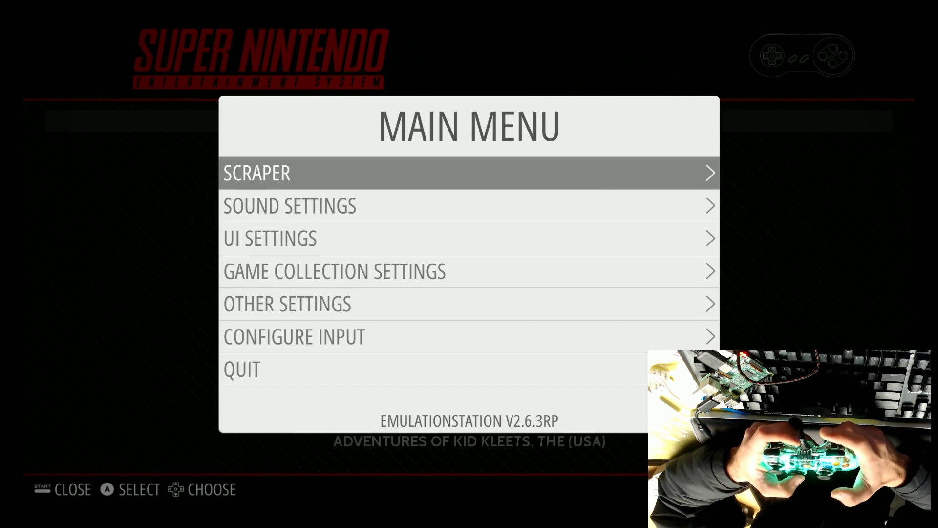
- In Scraper > Scrape Now, set User Decides on Conflicts to Off
{"action": "key", "text": "Return"}
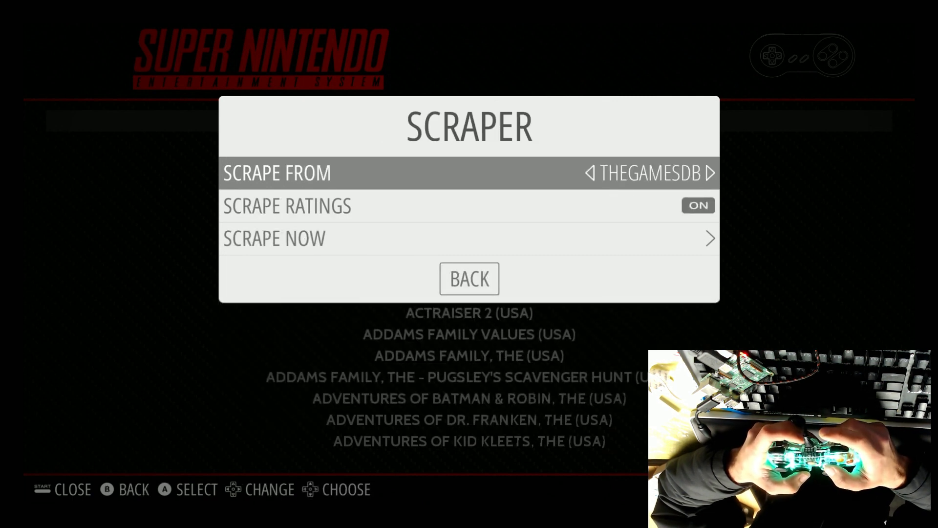
{"action": "key", "text": "Down"}
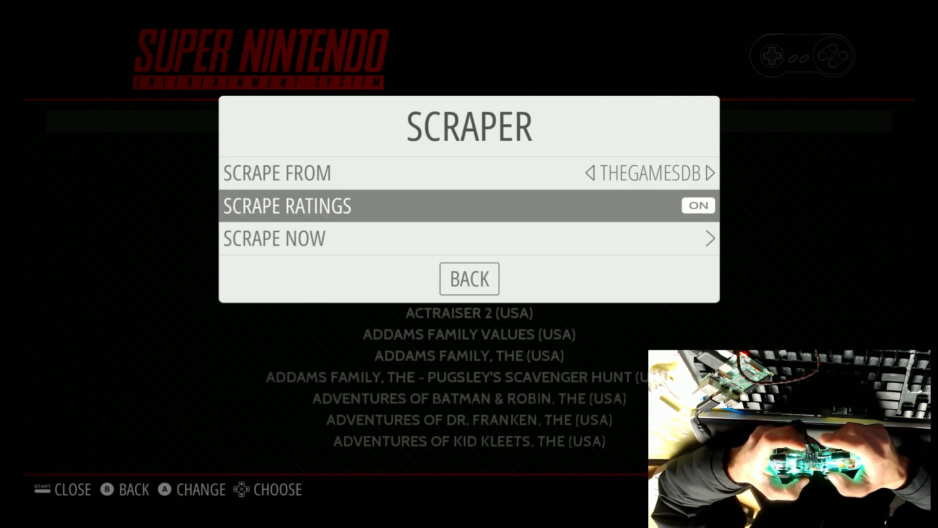
{"action": "key", "text": "Down"}
{"action": "key", "text": "Return"}
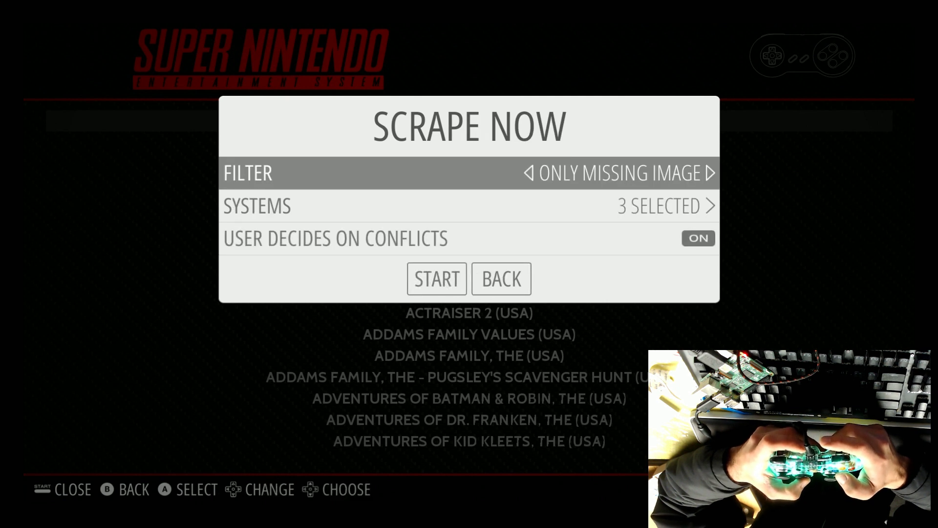
{"action": "key", "text": "Down"}
{"action": "key", "text": "Down"}
{"action": "key", "text": "Up"}
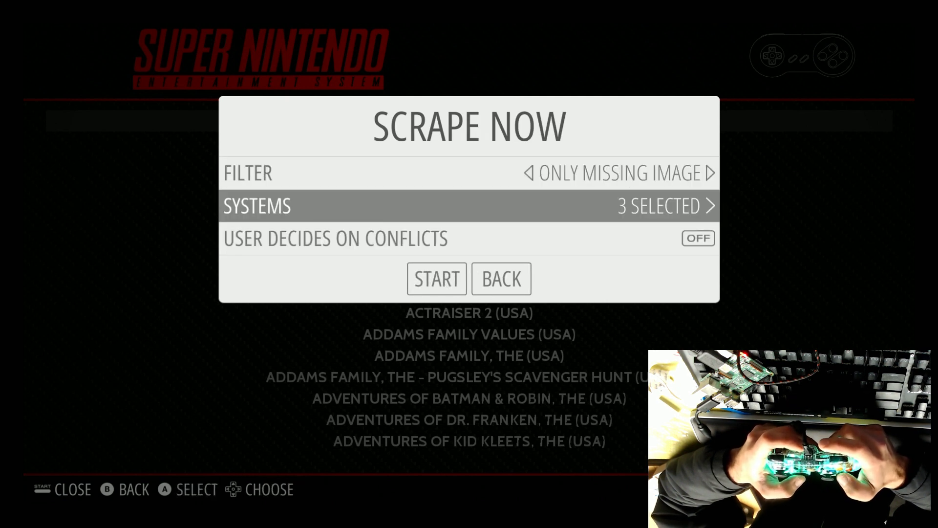
{"action": "key", "text": "Up"}
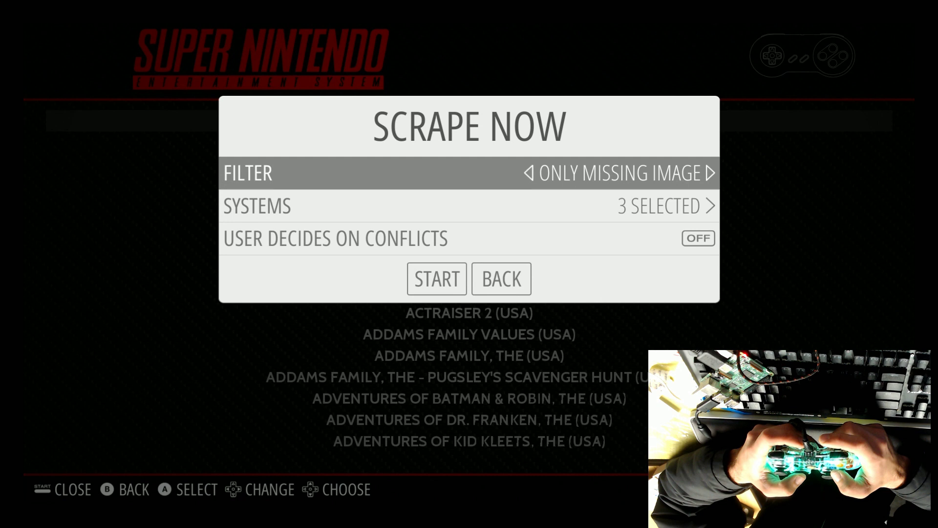
{"action": "key", "text": "Down"}
- Scrape the checked Mega Drive, NES and Super Nintendo systems and dismiss the 232-scraped, 6-skipped summary
{"action": "key", "text": "Return"}
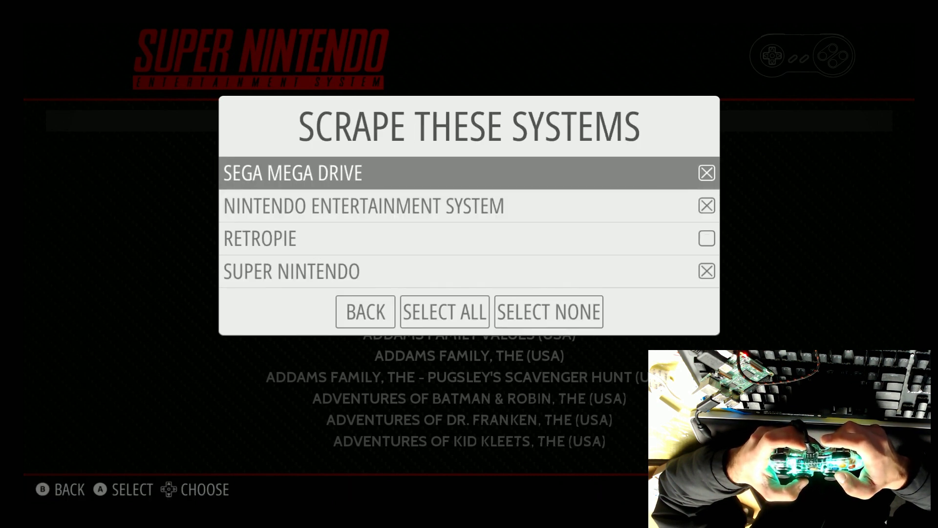
{"action": "key", "text": "Down"}
{"action": "key", "text": "Down"}
{"action": "key", "text": "Down"}
{"action": "key", "text": "Down"}
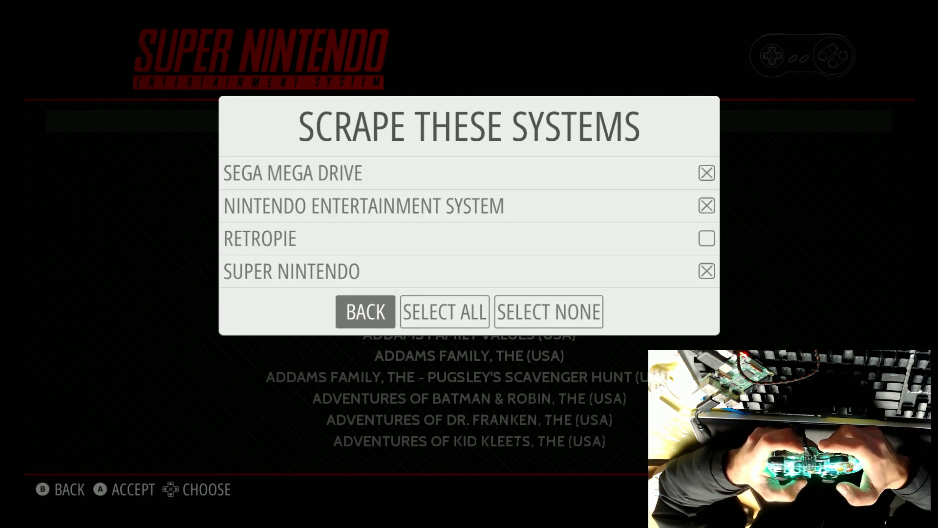
{"action": "key", "text": "Return"}
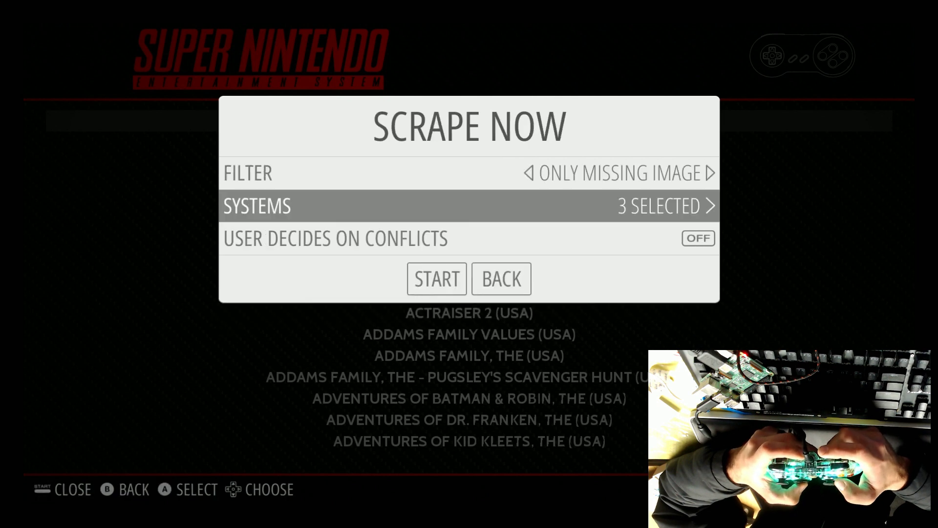
{"action": "key", "text": "Down"}
{"action": "key", "text": "Down"}
{"action": "key", "text": "Return"}
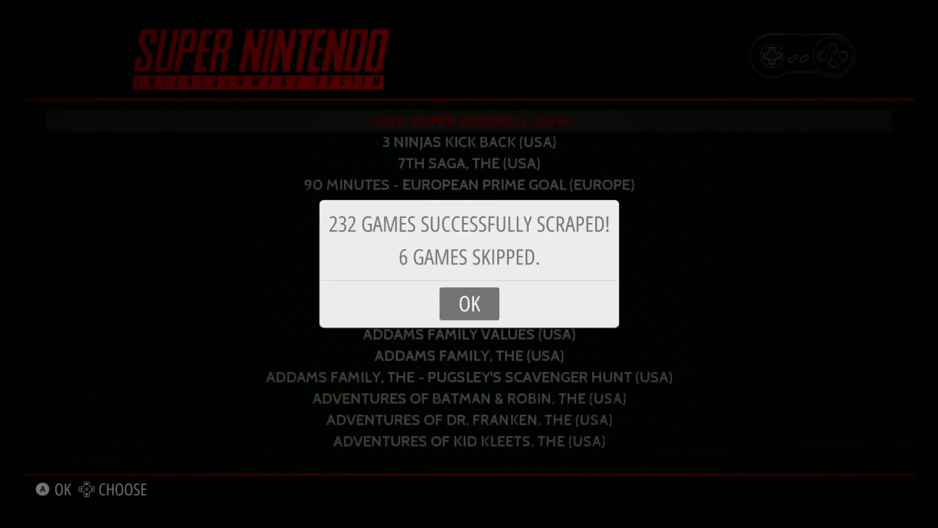
{"action": "key", "text": "Return"}
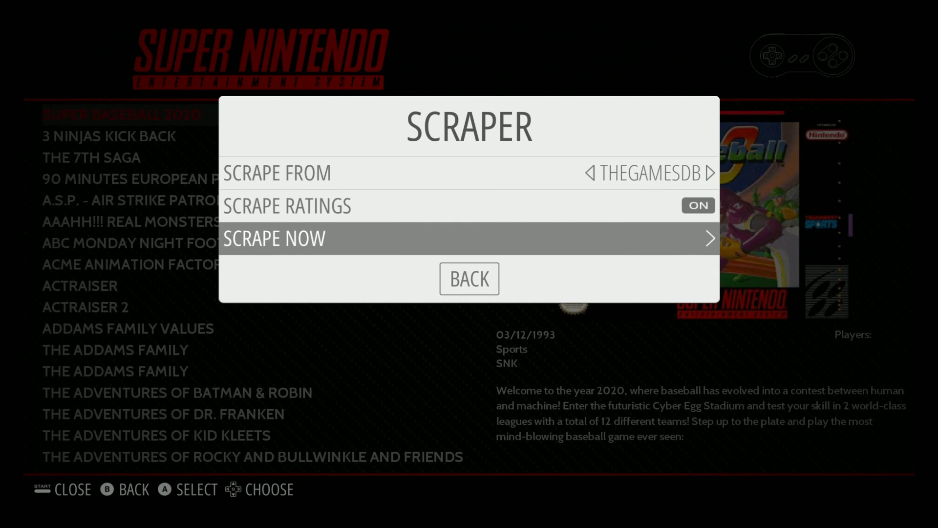
- Close the scraper and main menus and browse the newly scraped Super Nintendo list
{"action": "key", "text": "Down"}
{"action": "key", "text": "Return"}
{"action": "key", "text": "Down"}
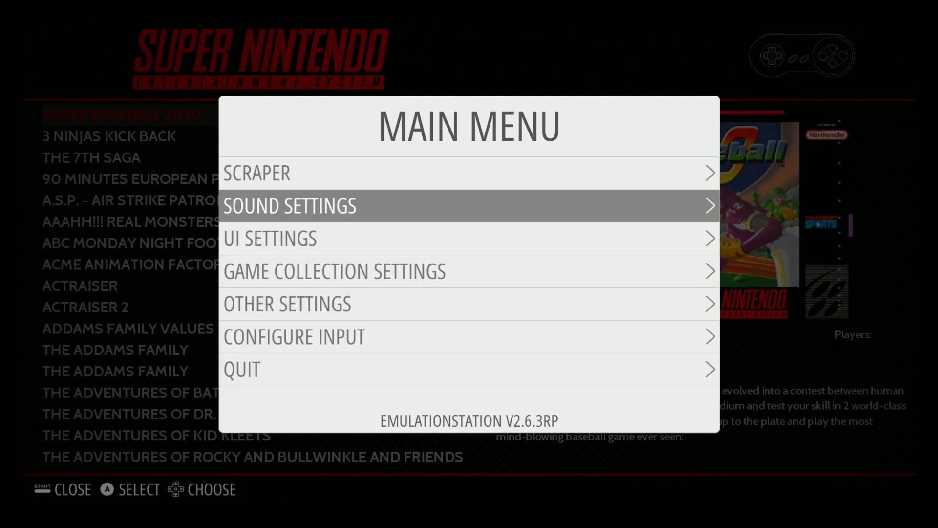
{"action": "key", "text": "Escape"}
{"action": "key", "text": "Down"}
{"action": "key", "text": "Down"}
{"action": "key", "text": "Down"}
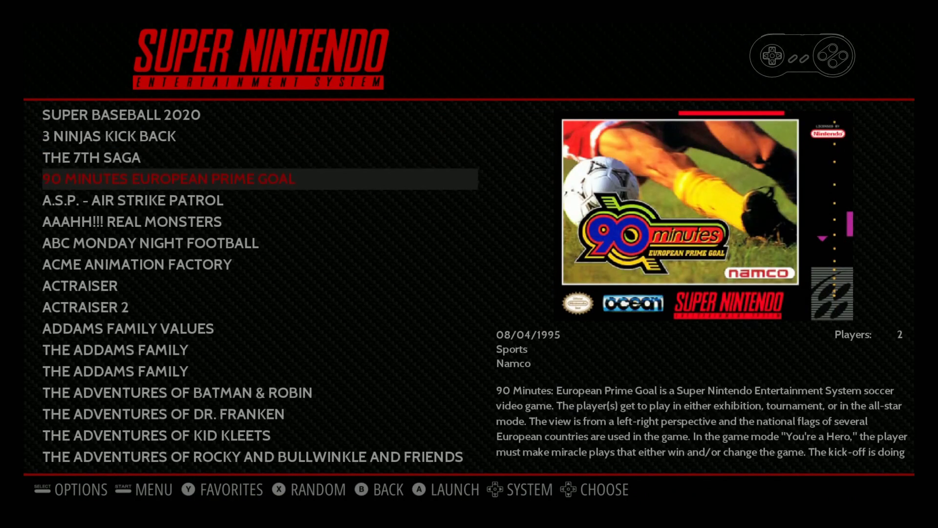
{"action": "key", "text": "Down"}
{"action": "key", "text": "Down"}
{"action": "key", "text": "Down"}
{"action": "key", "text": "Down"}
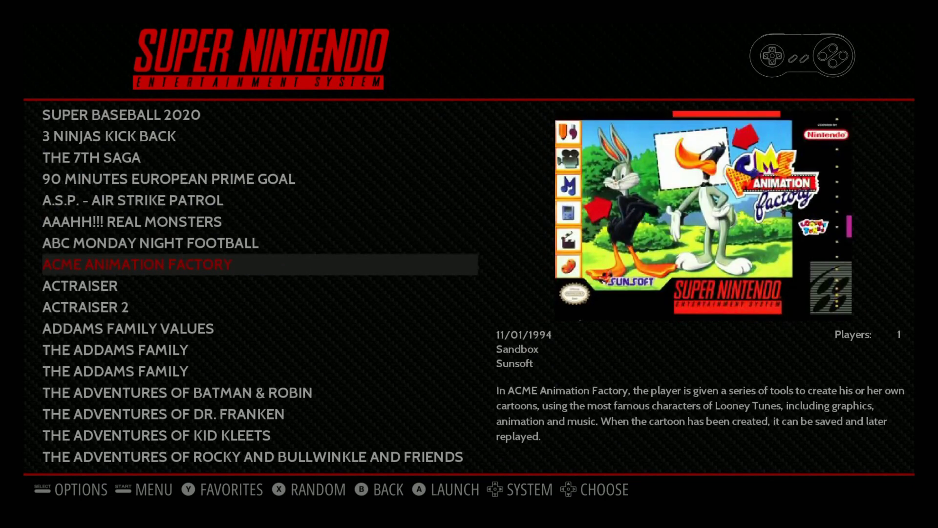
{"action": "key", "text": "Down"}
{"action": "key", "text": "Escape"}
- Switch to Nintendo Entertainment System, find VS. Super Mario Bros. and launch it
{"action": "key", "text": "Left"}
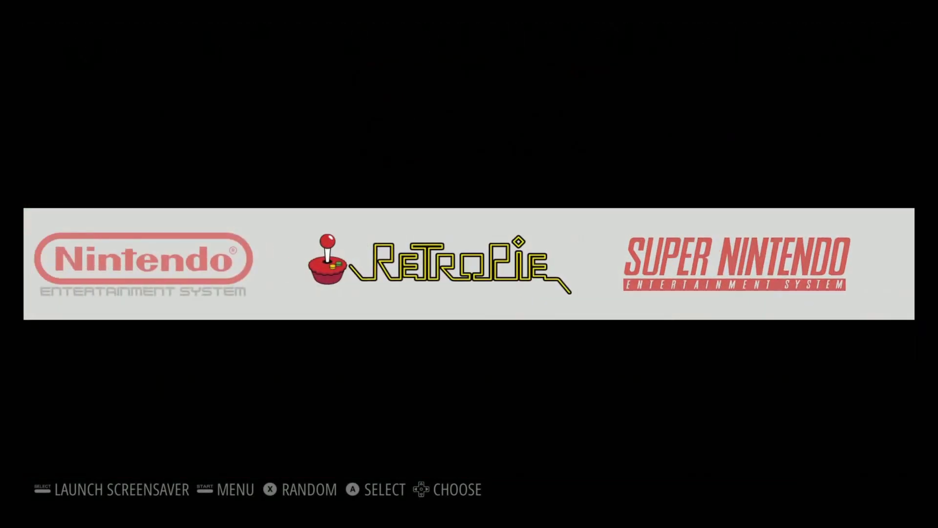
{"action": "key", "text": "Left"}
{"action": "key", "text": "Return"}
{"action": "key", "text": "Down"}
{"action": "key", "text": "Down"}
{"action": "key", "text": "Down"}
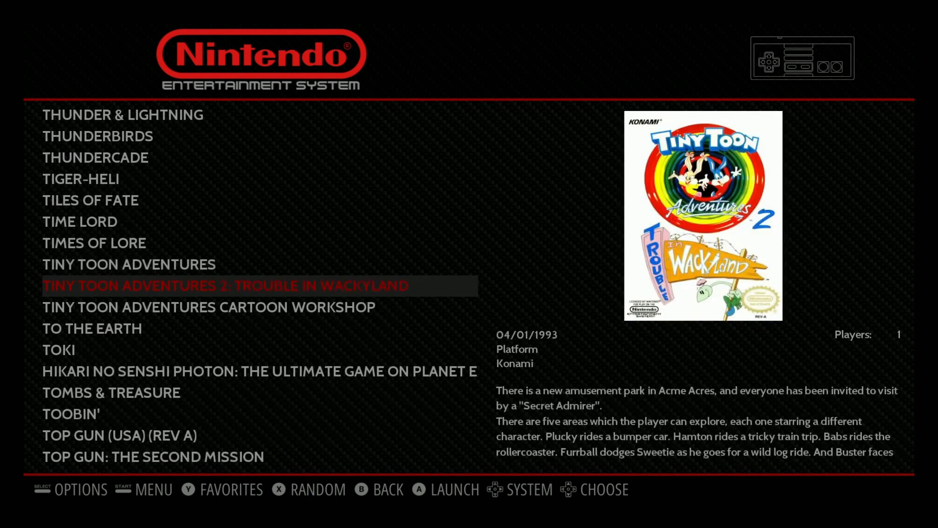
{"action": "key", "text": "Page_Up"}
{"action": "key", "text": "Page_Up"}
{"action": "key", "text": "Page_Up"}
{"action": "key", "text": "Return"}
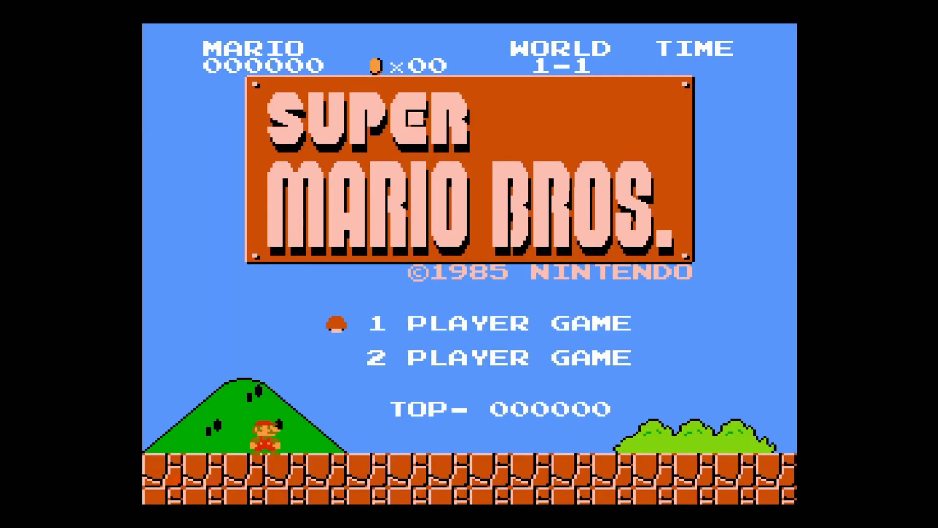
- Start a one-player game, run into World 1-1, stomp the first Goomba and hit a ? block
{"action": "key", "text": "Return"}
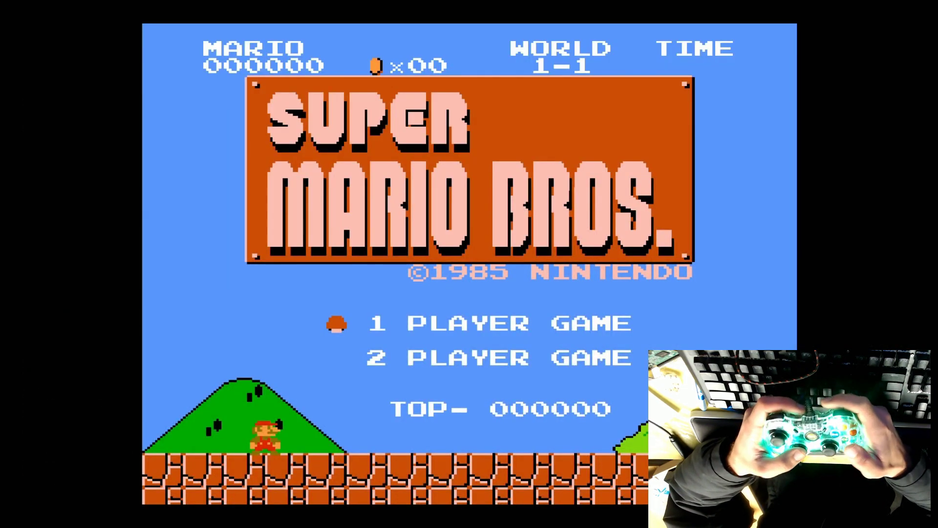
{"action": "key", "text": "Return"}
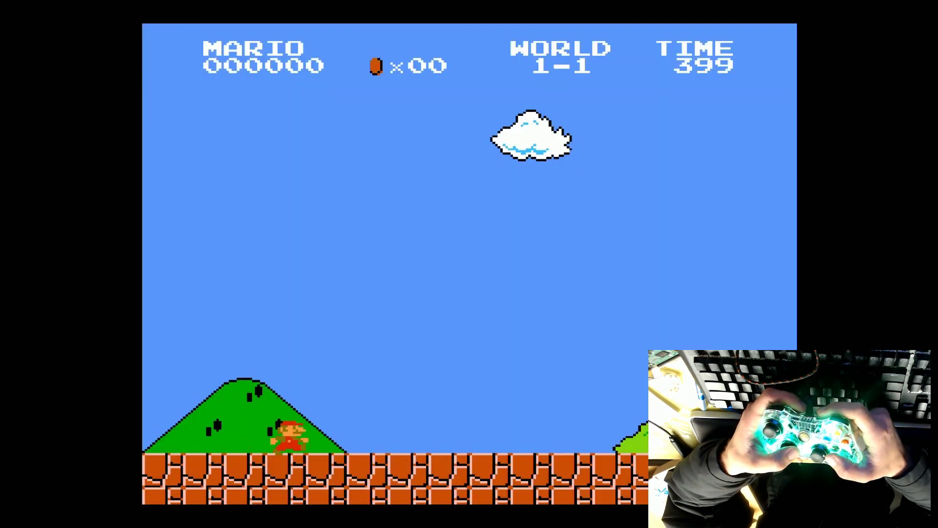
{"action": "key", "text": "Right"}
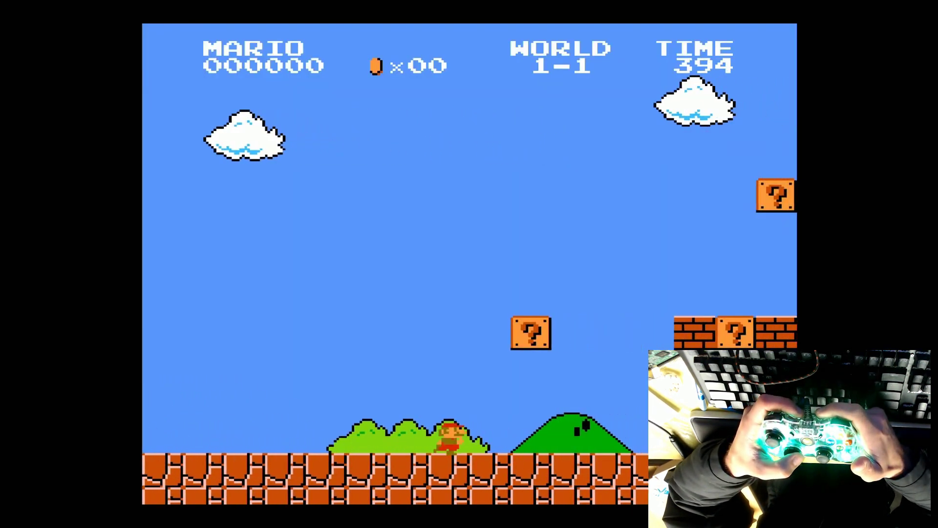
{"action": "key", "text": "Right"}
{"action": "key", "text": "x"}
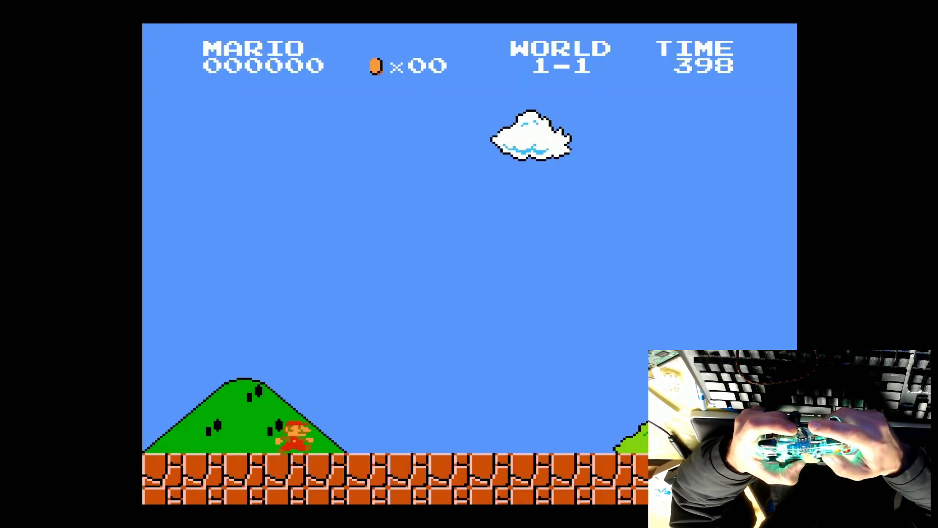
{"action": "key", "text": "Right"}
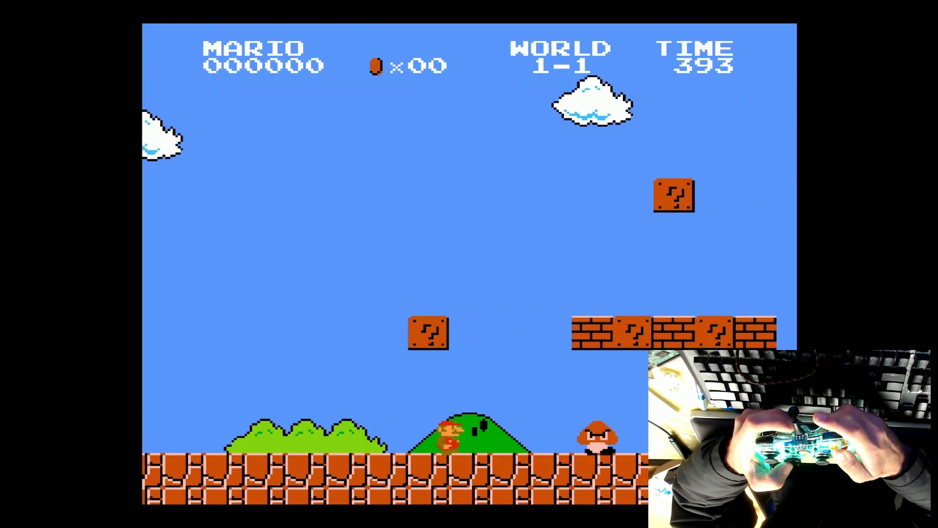
{"action": "key", "text": "x"}
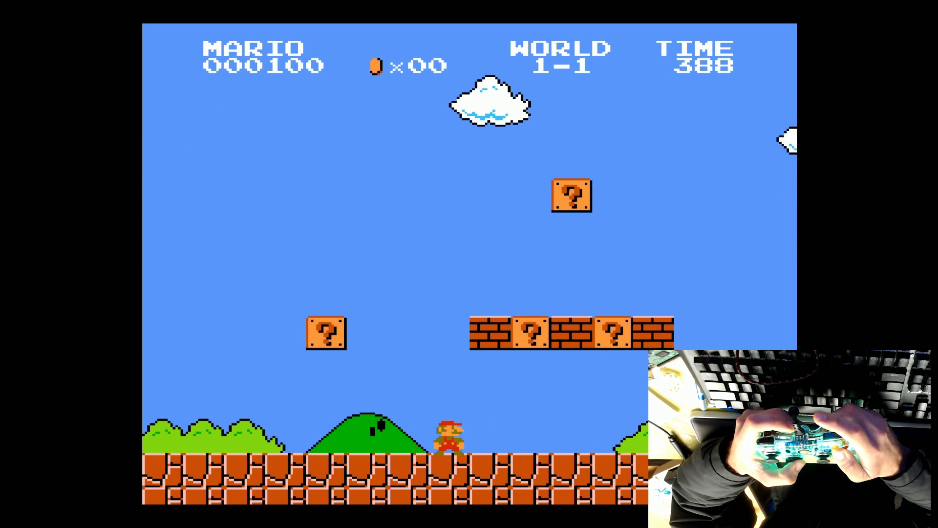
{"action": "key", "text": "Right"}
{"action": "key", "text": "x"}
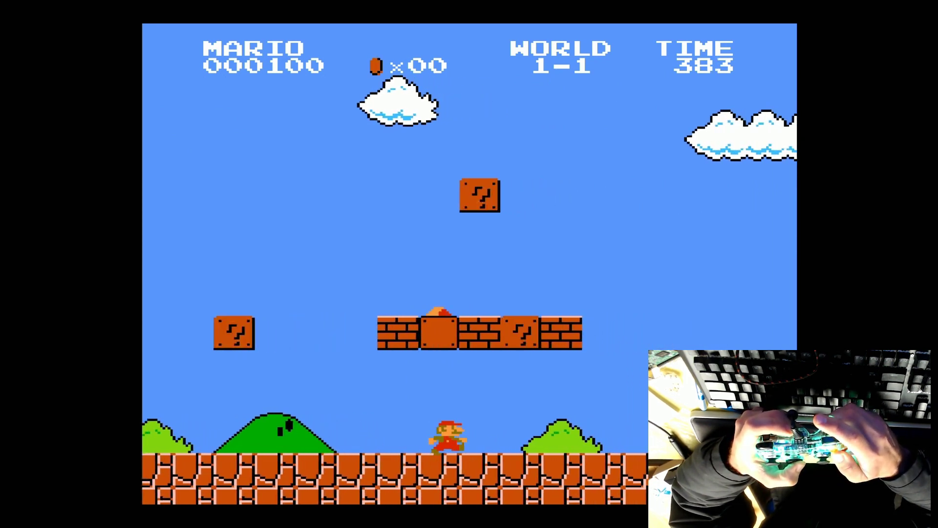
- Bump the ? blocks and bricks for coins, then clear the first two pipes
{"action": "key", "text": "Right"}
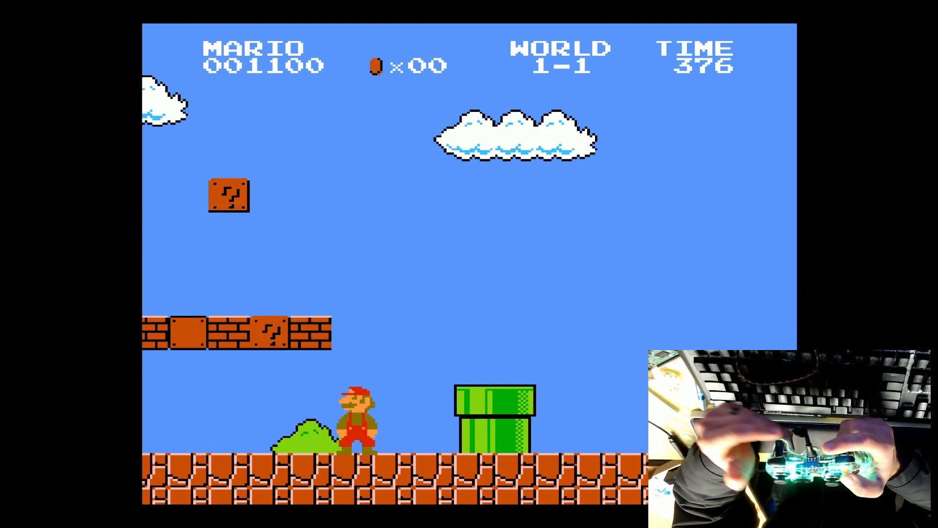
{"action": "key", "text": "Right"}
{"action": "key", "text": "Left"}
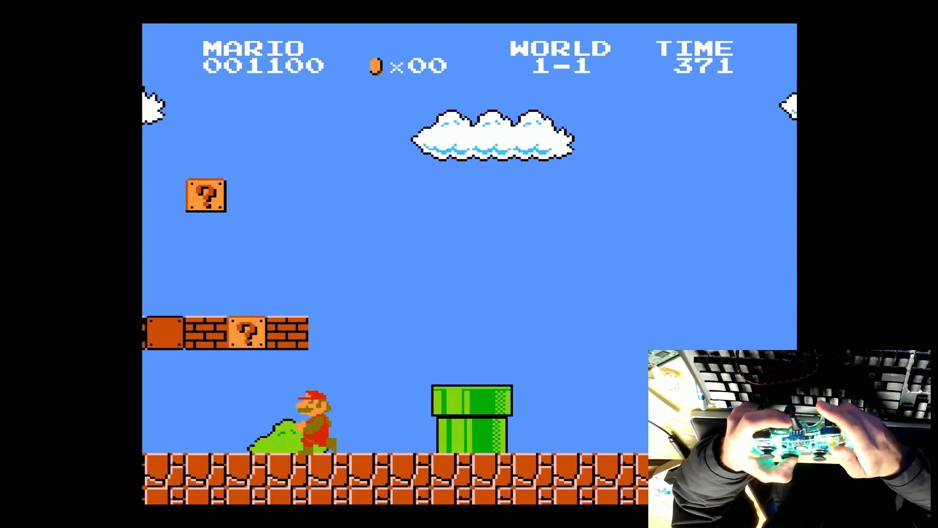
{"action": "key", "text": "x"}
{"action": "key", "text": "x"}
{"action": "key", "text": "Right"}
{"action": "key", "text": "x"}
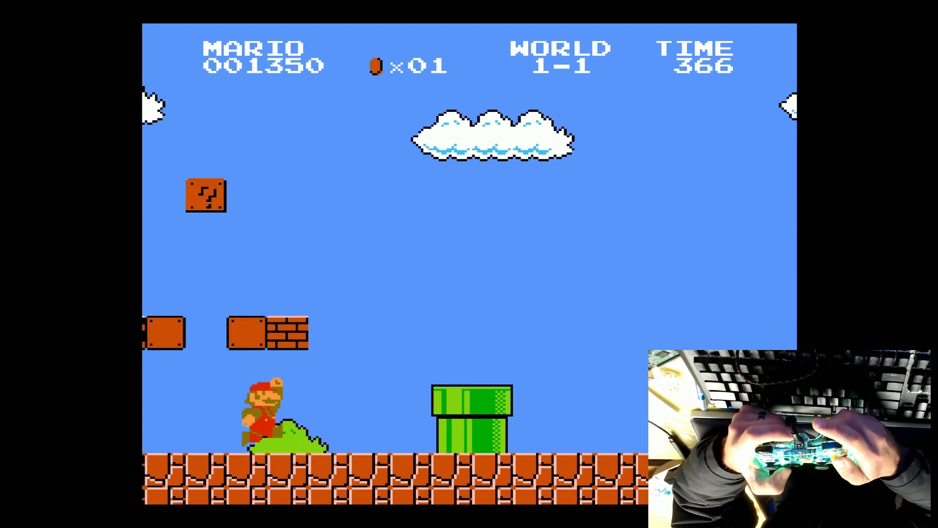
{"action": "key", "text": "x"}
{"action": "key", "text": "Left"}
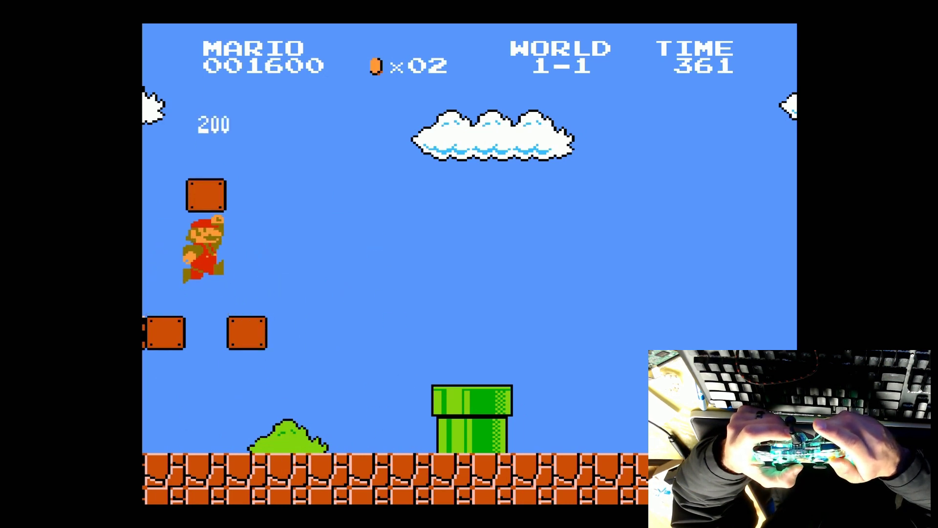
{"action": "key", "text": "Right"}
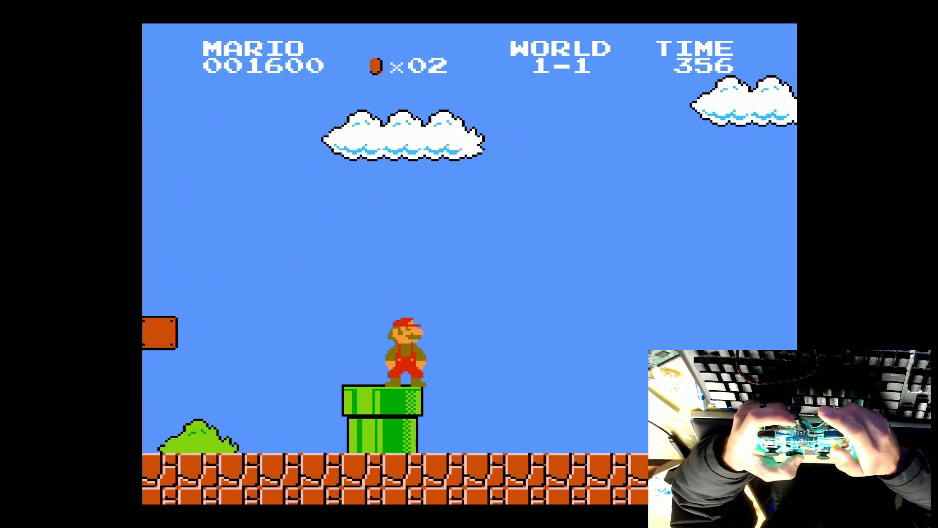
{"action": "key", "text": "x"}
{"action": "key", "text": "Right"}
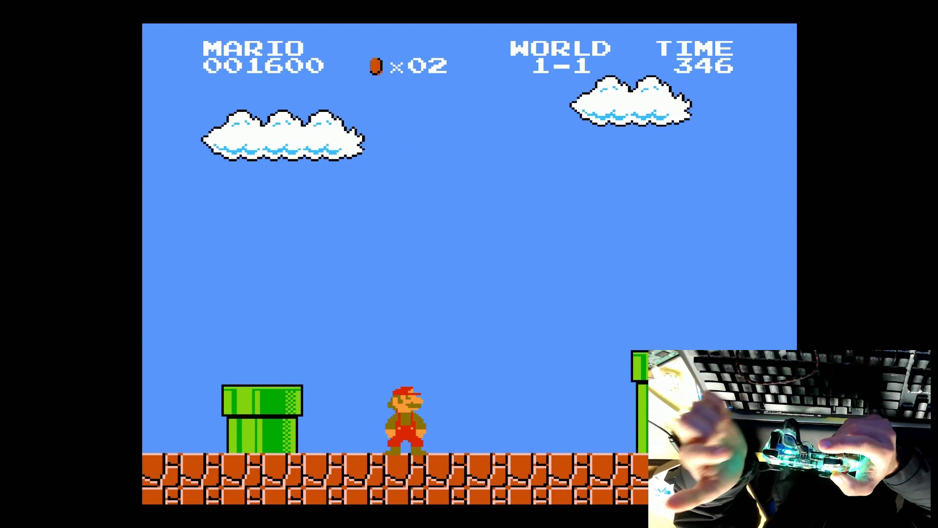
{"action": "key", "text": "x"}
{"action": "key", "text": "Right"}
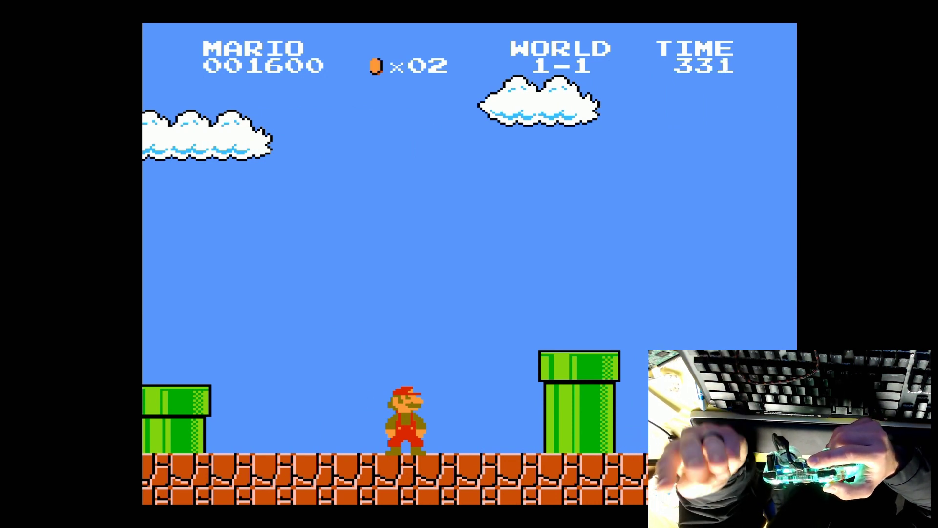
- Cross the next pipes, stomping a Goomba and clearing the tall pipe toward the brick platforms
{"action": "key", "text": "Right"}
{"action": "key", "text": "x"}
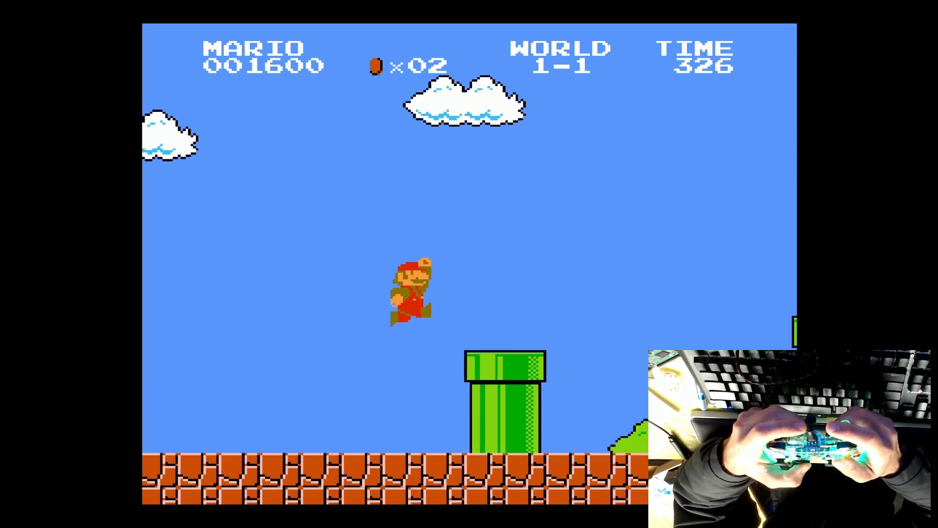
{"action": "key", "text": "x"}
{"action": "key", "text": "Right"}
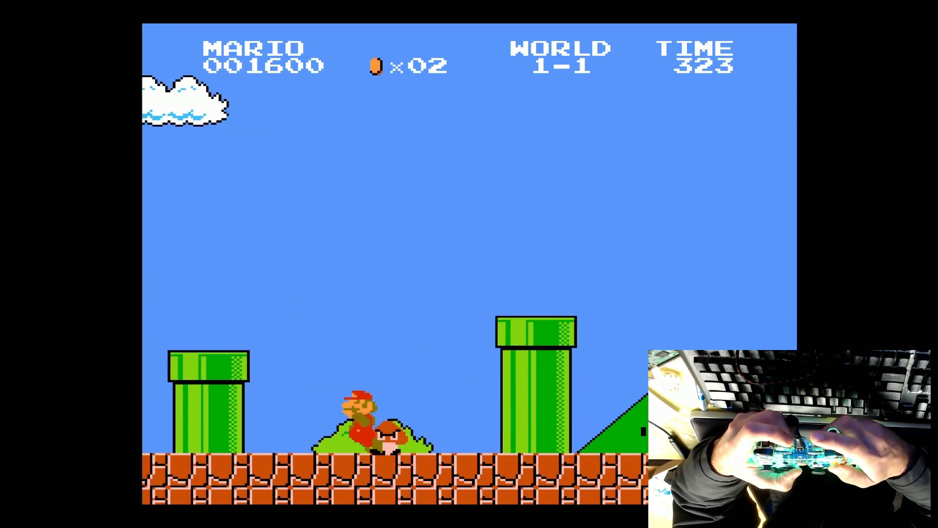
{"action": "key", "text": "x"}
{"action": "key", "text": "Right"}
{"action": "key", "text": "x"}
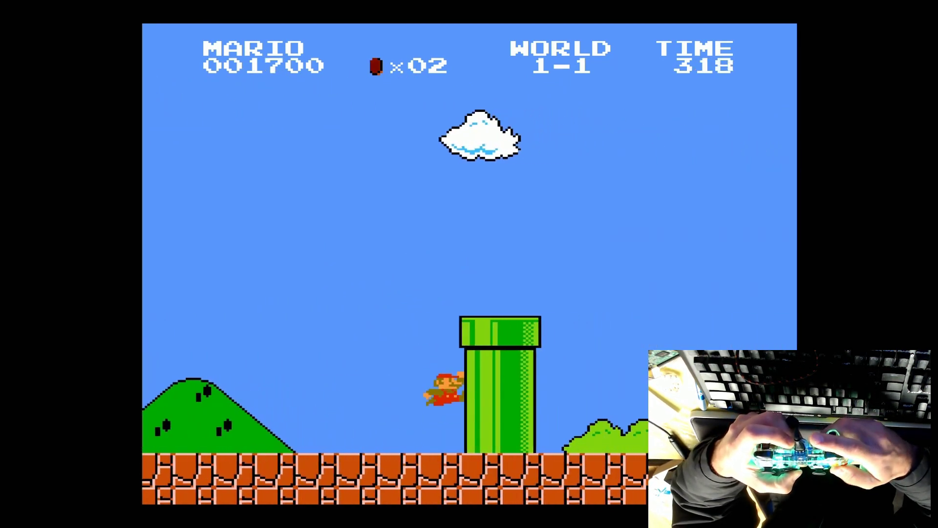
{"action": "key", "text": "Right"}
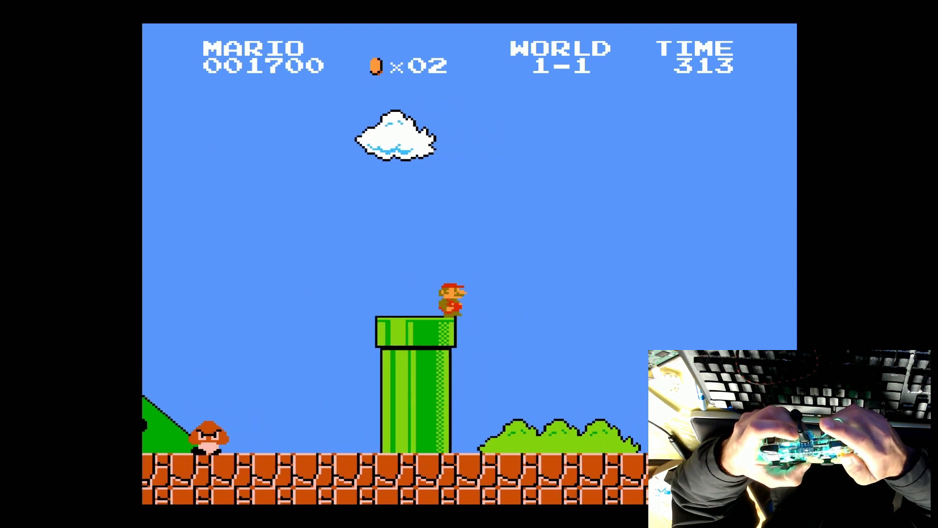
{"action": "key", "text": "x"}
{"action": "key", "text": "Right"}
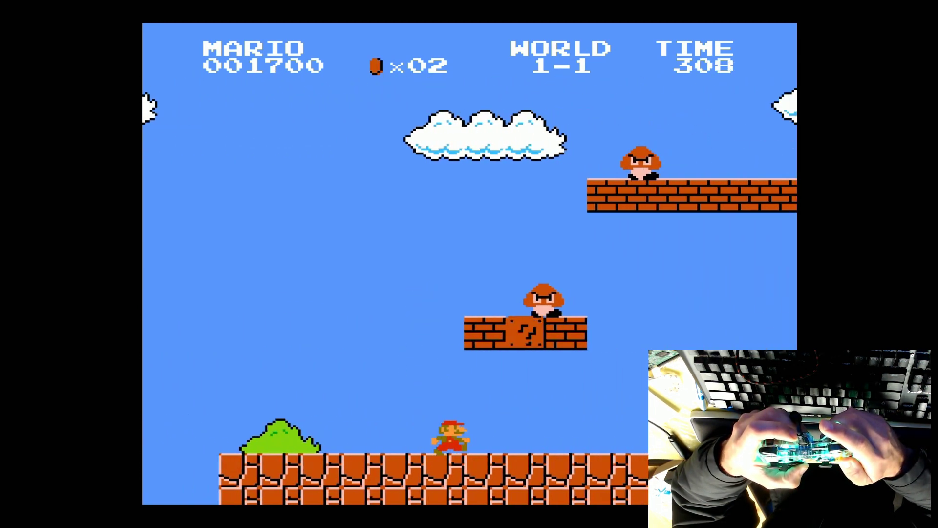
{"action": "key", "text": "x"}
- Jump over the Goomba pair, knock a coin from a ? block and cross the stone staircases
{"action": "key", "text": "Right"}
{"action": "key", "text": "x"}
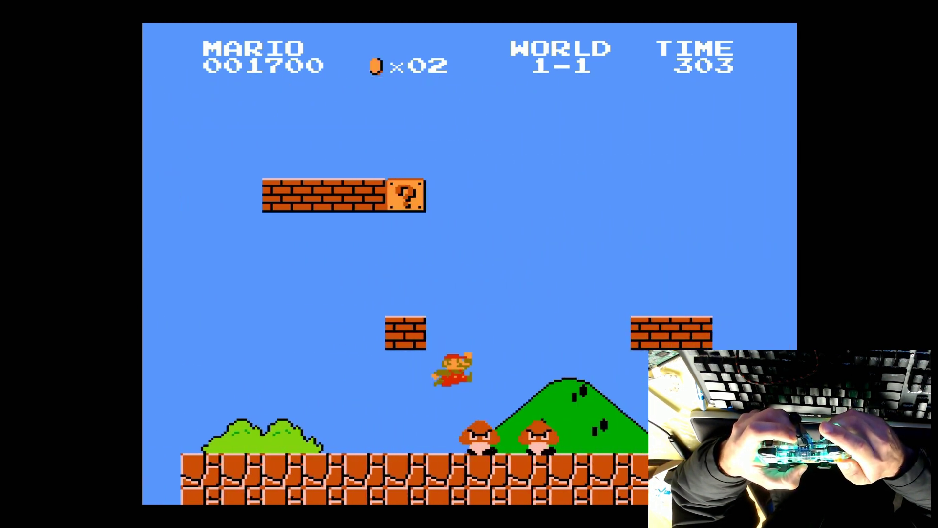
{"action": "key", "text": "x"}
{"action": "key", "text": "Right"}
{"action": "key", "text": "x"}
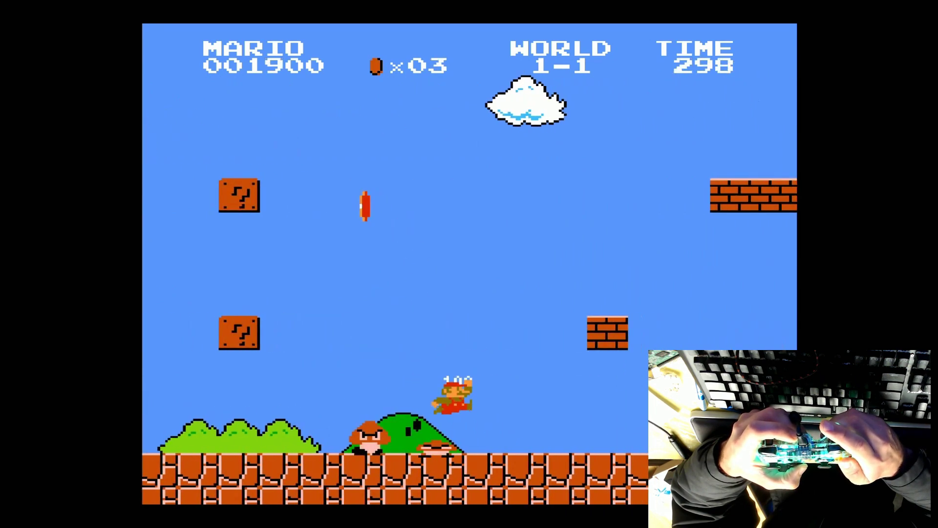
{"action": "key", "text": "x"}
{"action": "key", "text": "Right"}
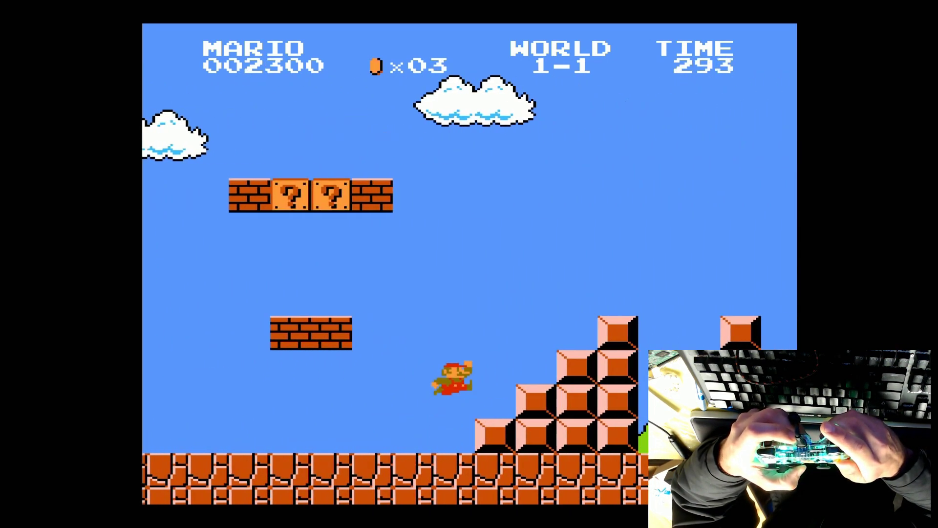
{"action": "key", "text": "x"}
{"action": "key", "text": "Right"}
{"action": "key", "text": "x"}
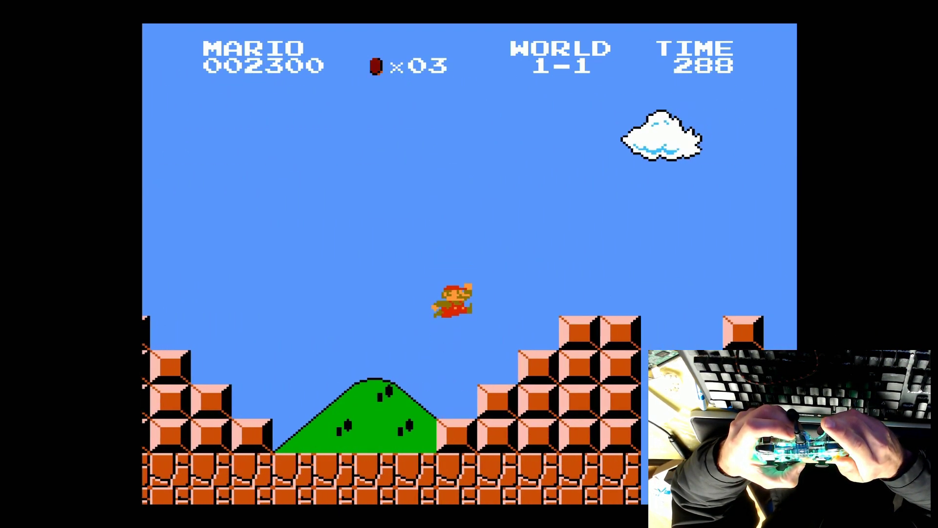
{"action": "key", "text": "x"}
- Pass the last pipe, climb the final staircase and leap onto the flagpole, reaching 8250 points
{"action": "key", "text": "Right"}
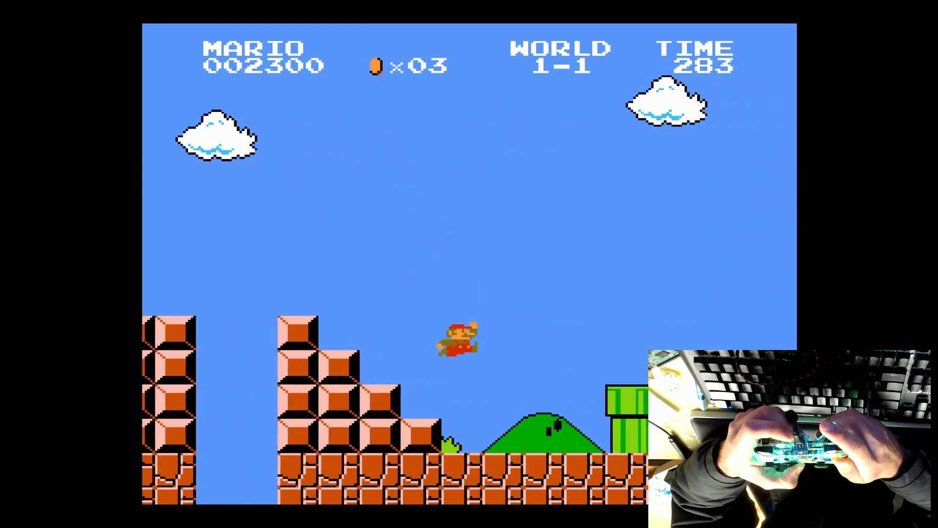
{"action": "key", "text": "x"}
{"action": "key", "text": "x"}
{"action": "key", "text": "Right"}
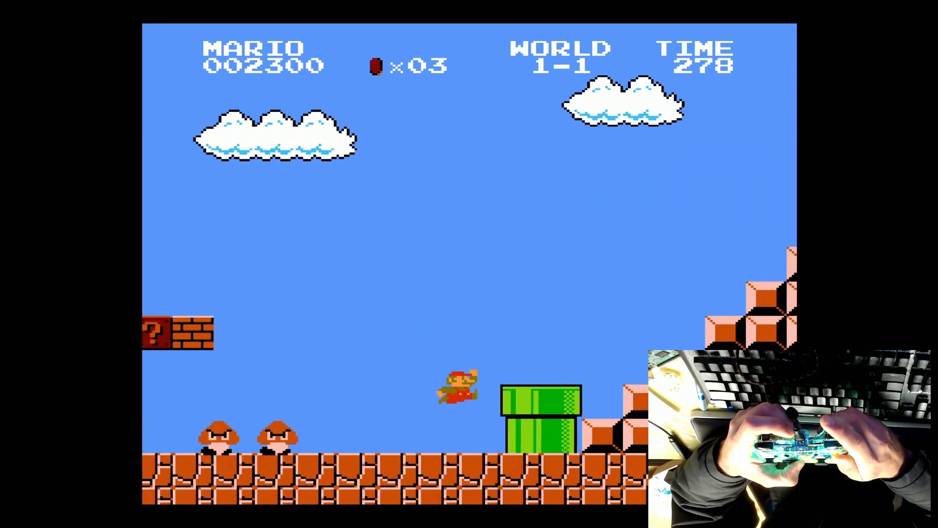
{"action": "key", "text": "x"}
{"action": "key", "text": "Right"}
{"action": "key", "text": "x"}
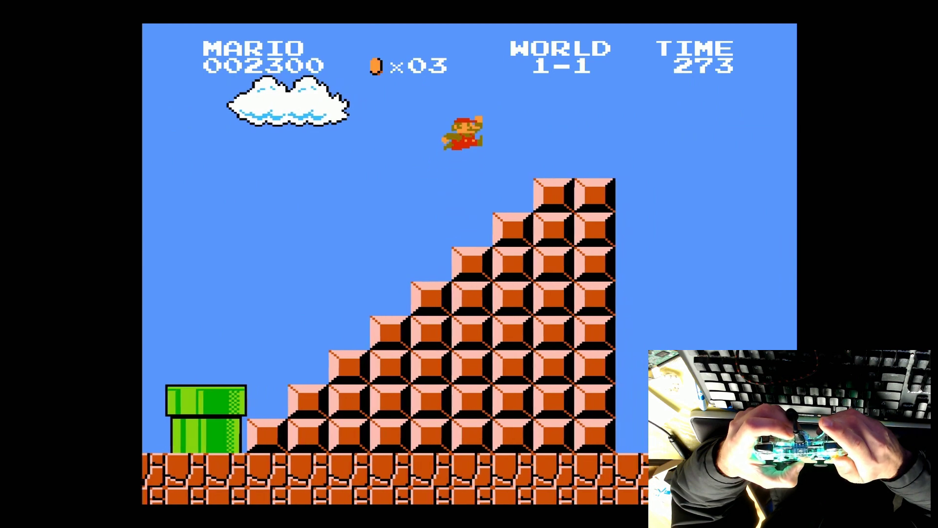
{"action": "key", "text": "x"}
{"action": "key", "text": "Right"}
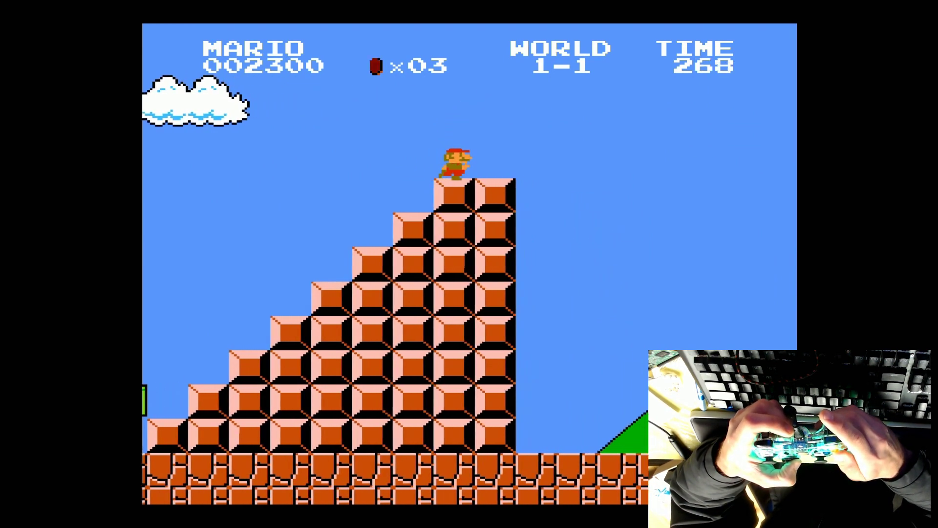
{"action": "key", "text": "x"}
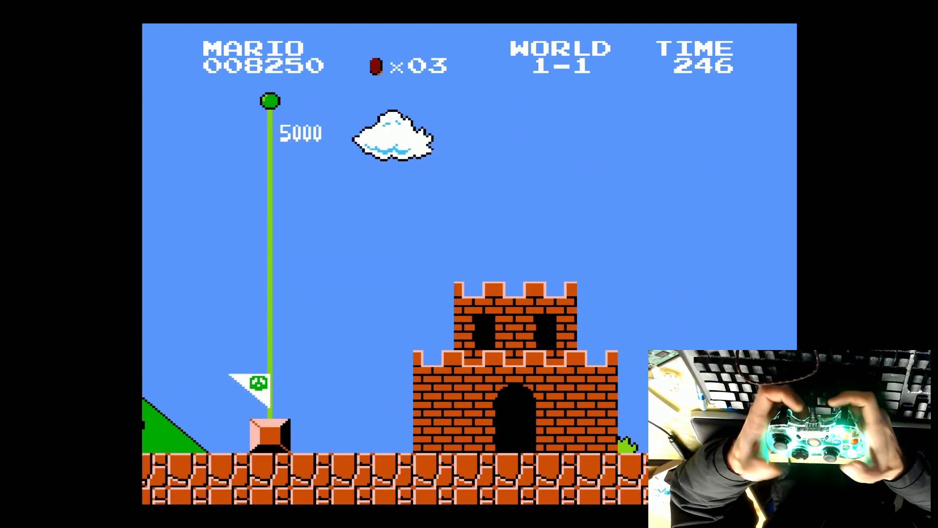
- Quit Super Mario Bros., open the Super Nintendo list and launch The Addams Family
{"action": "key", "text": "Escape"}
{"action": "key", "text": "Escape"}
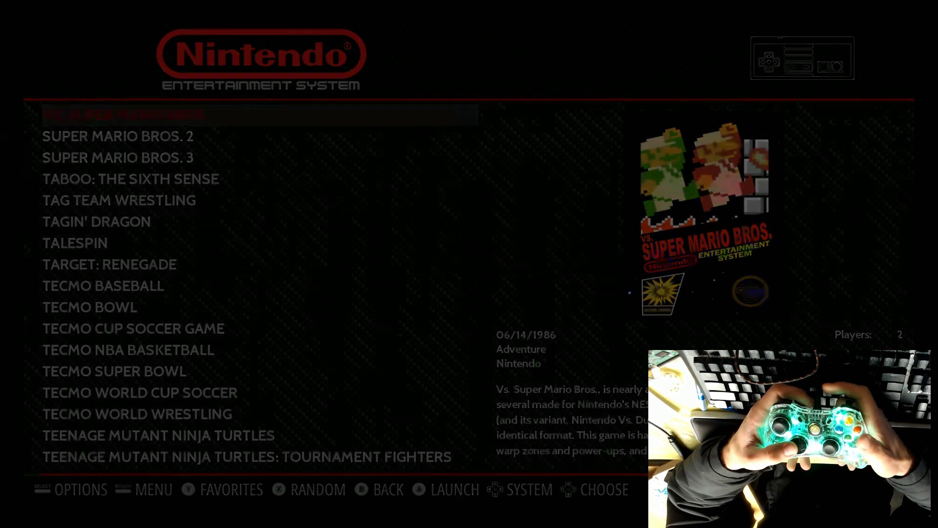
{"action": "key", "text": "Right"}
{"action": "key", "text": "Return"}
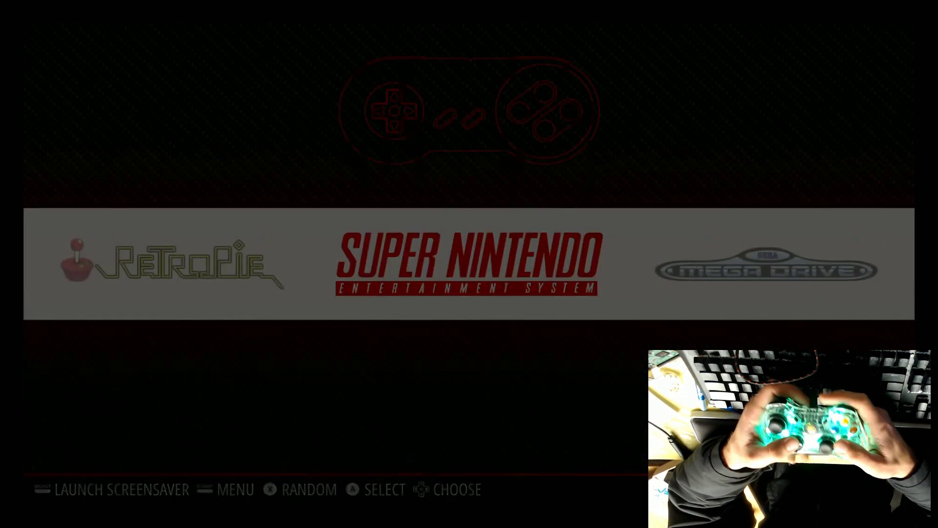
{"action": "key", "text": "Down"}
{"action": "key", "text": "Down"}
{"action": "key", "text": "Down"}
{"action": "key", "text": "Down"}
{"action": "key", "text": "Down"}
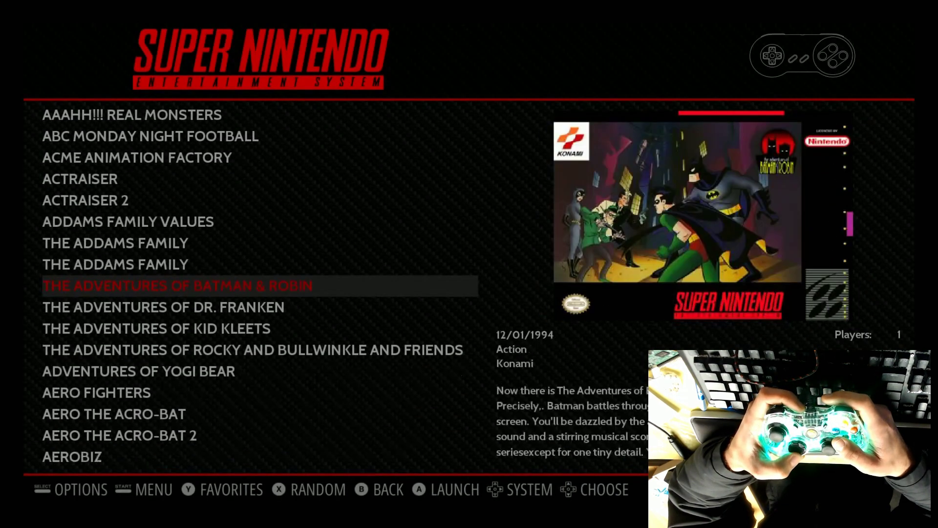
{"action": "key", "text": "Up"}
{"action": "key", "text": "Up"}
{"action": "key", "text": "Up"}
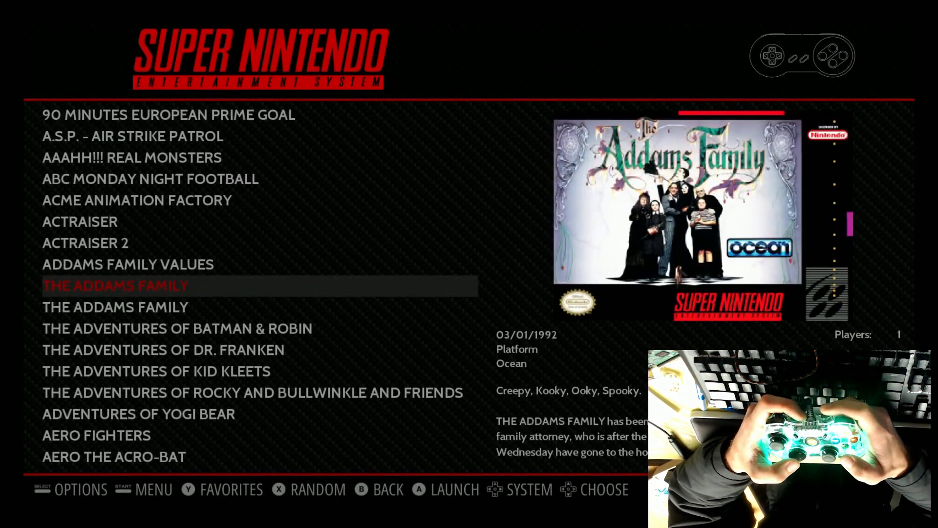
{"action": "key", "text": "Return"}
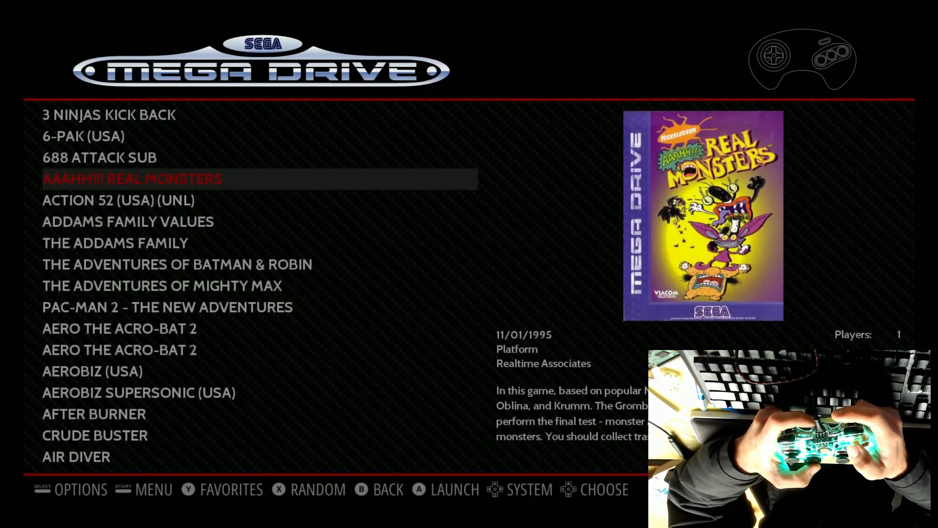
- Move down the Mega Drive game list toward Disney's Aladdin
{"action": "key", "text": "Down"}
{"action": "key", "text": "Down"}
{"action": "key", "text": "Down"}
{"action": "key", "text": "Down"}
{"action": "key", "text": "Down"}
{"action": "key", "text": "Down"}
{"action": "key", "text": "Down"}
{"action": "key", "text": "Down"}
{"action": "key", "text": "Down"}
{"action": "key", "text": "Down"}
{"action": "key", "text": "Down"}
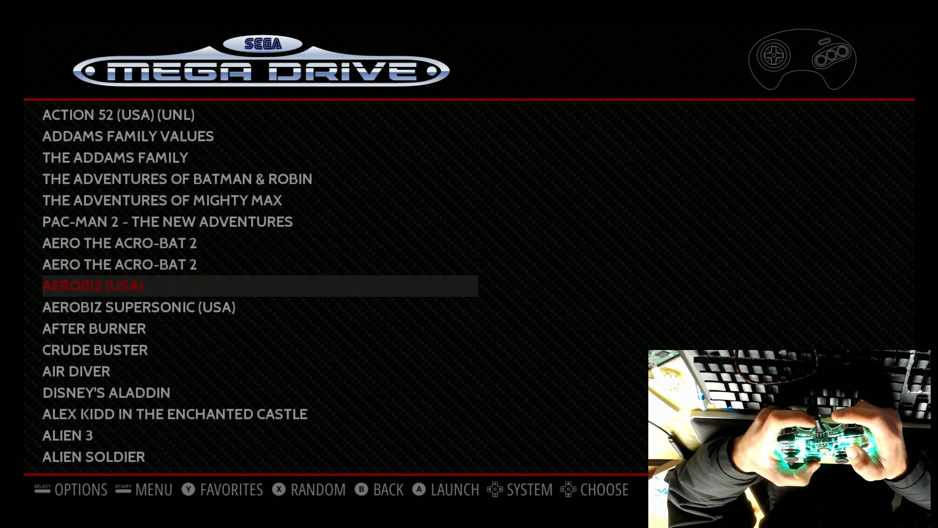